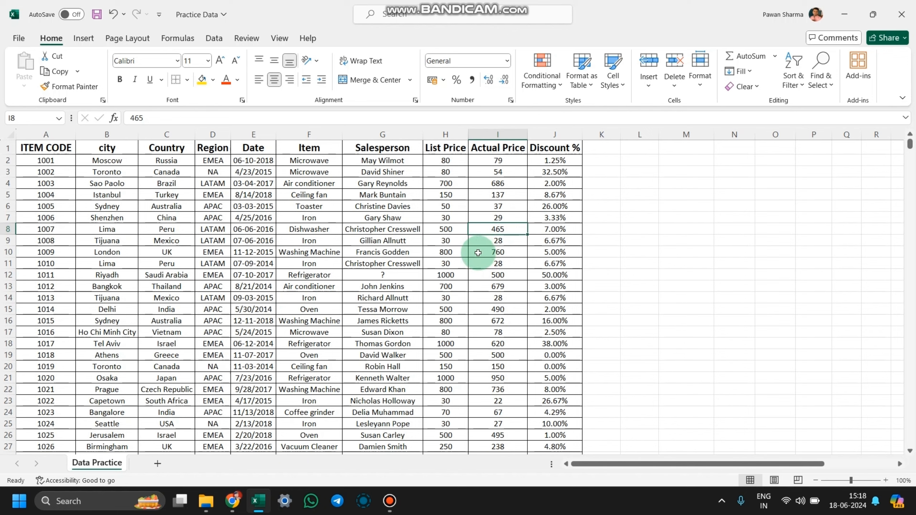
Examine the sales table on the Data Practice sheet from its header row down to its last record.
click(362, 242)
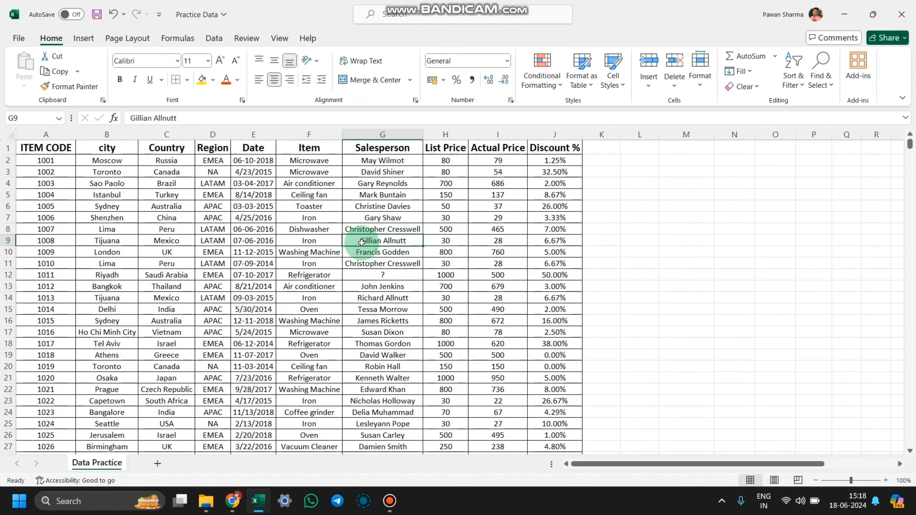
key(ctrl+Left)
key(ctrl+Down)
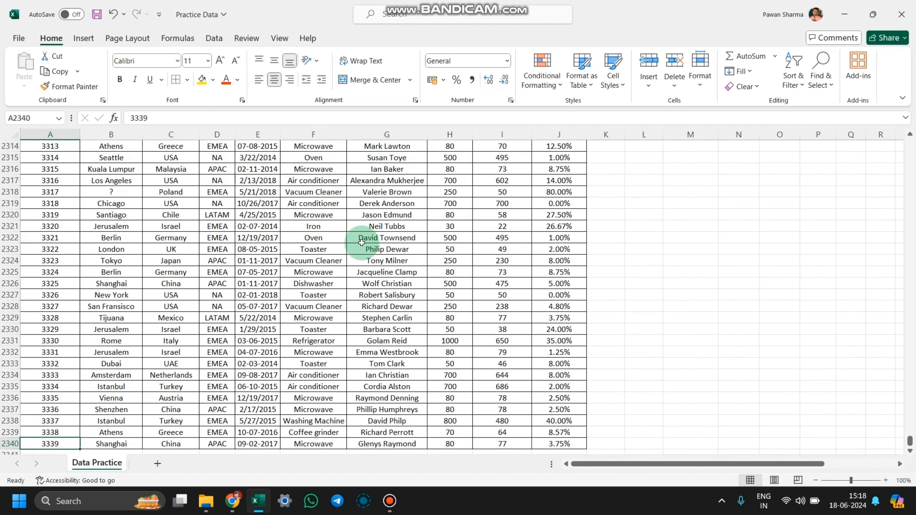
scroll(276, 261, down, 3)
click(283, 261)
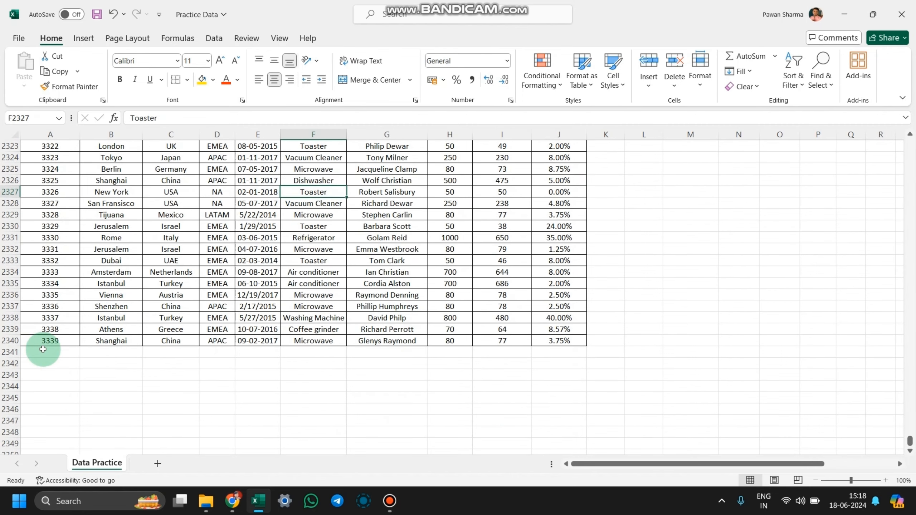
click(43, 349)
click(212, 332)
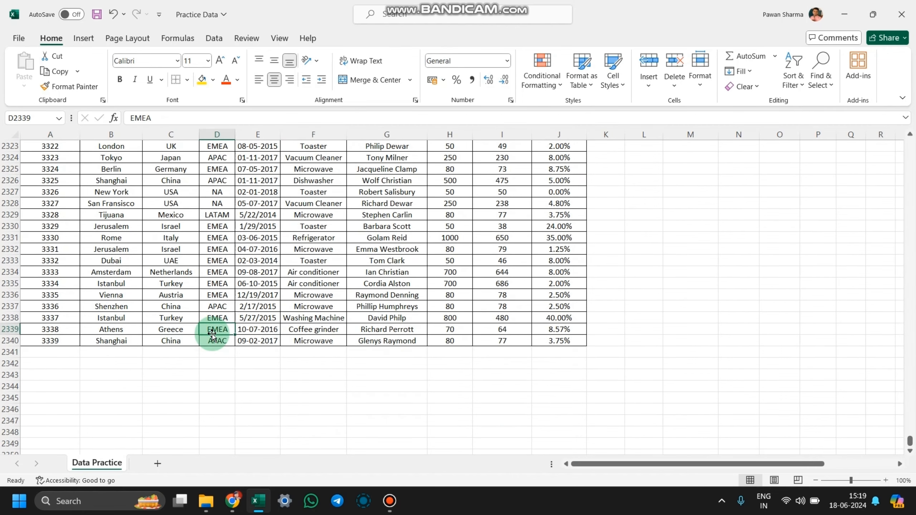
key(ctrl+Up)
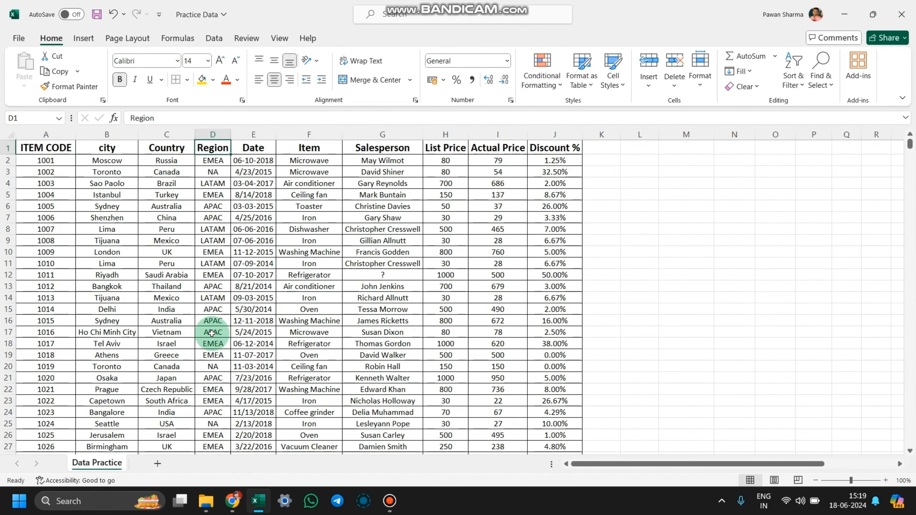
click(320, 240)
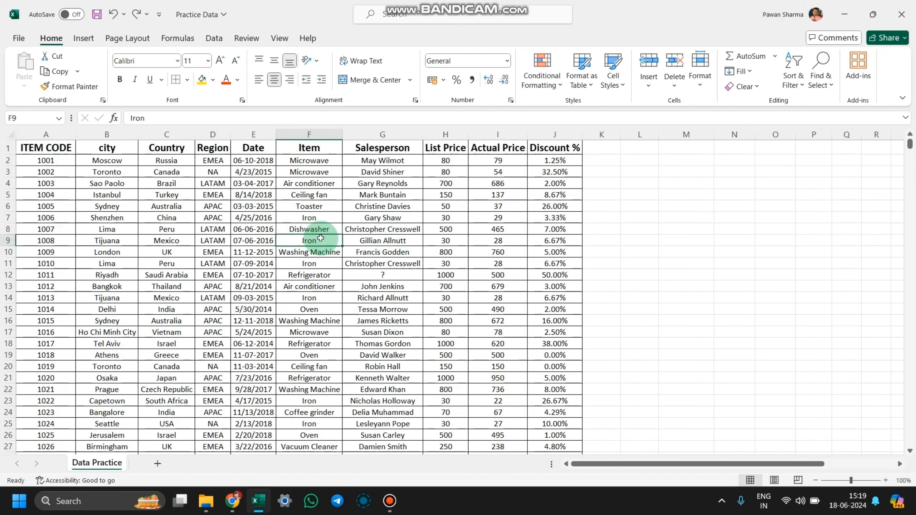
Copy the table's header row from ITEM CODE in A1 through Discount % in J1.
click(256, 147)
key(Left)
key(Left)
key(Left)
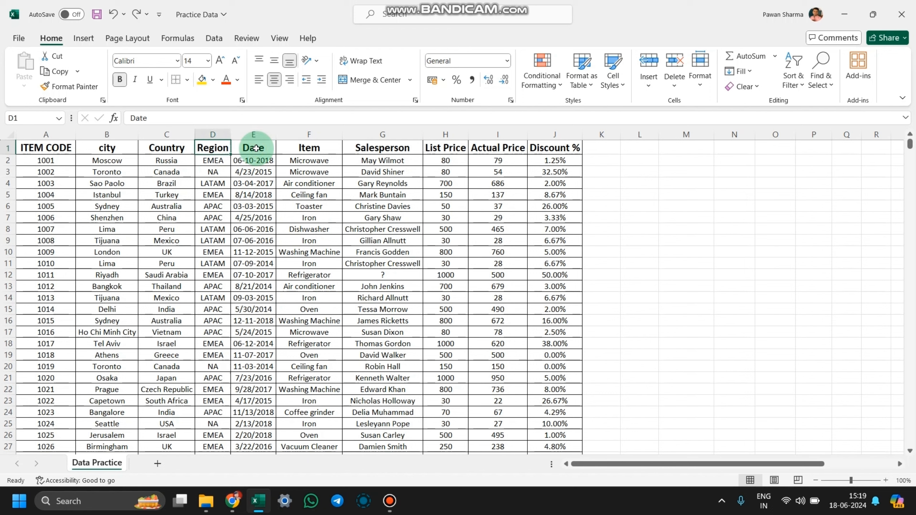
key(Left)
key(ctrl+shift+Right)
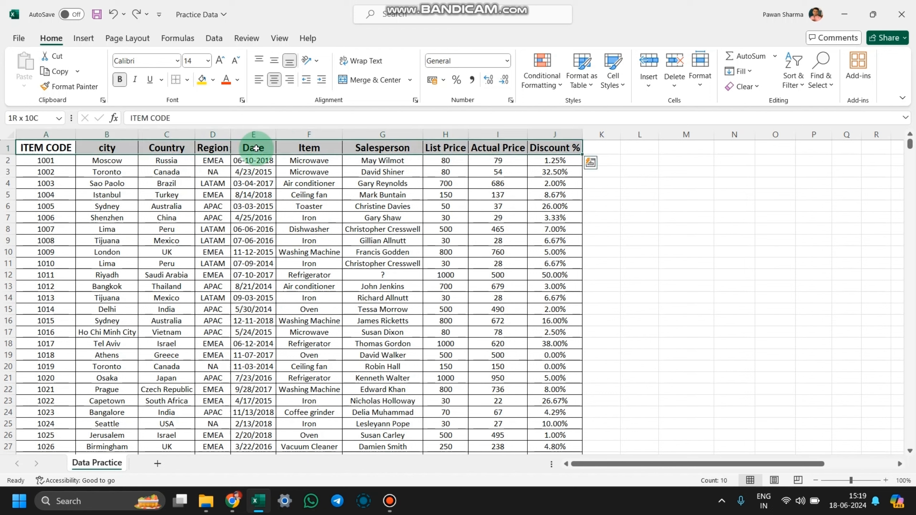
key(ctrl+c)
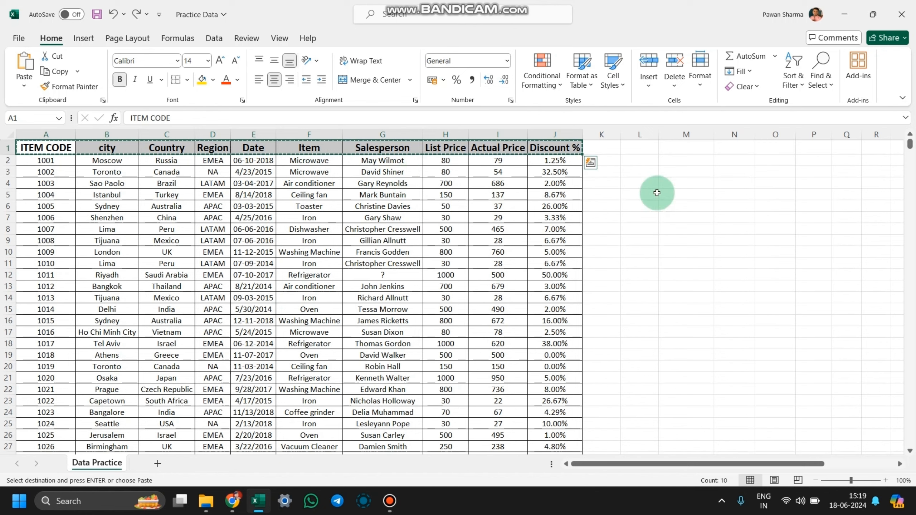
Add a blank worksheet and, back on the Data Practice sheet, paste the copied headers starting at M1.
click(688, 158)
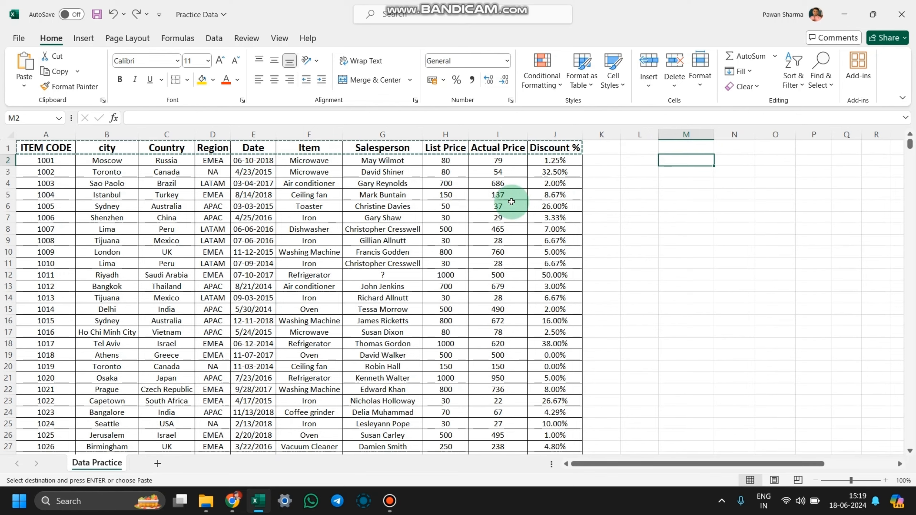
click(158, 465)
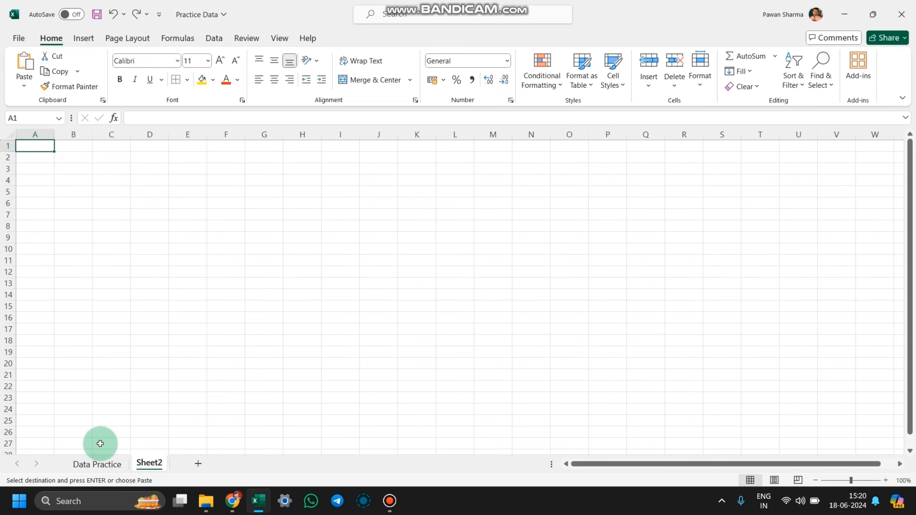
click(95, 465)
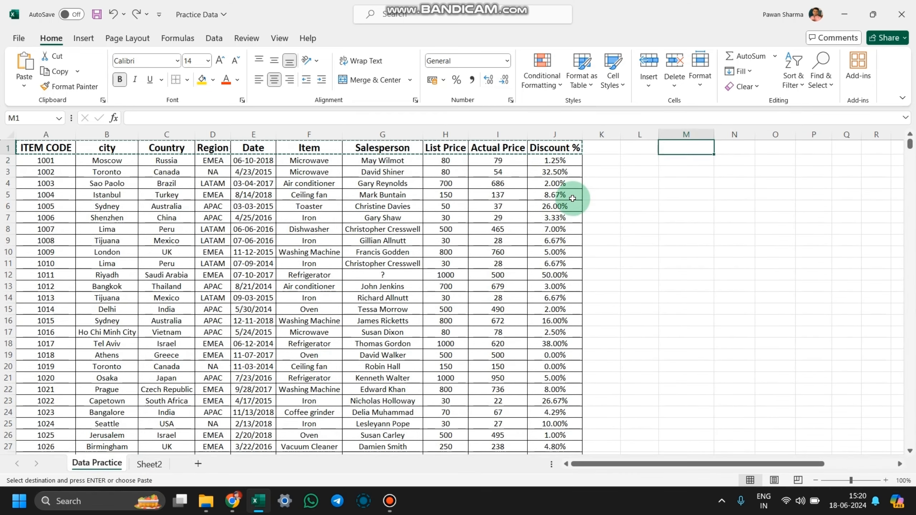
key(ctrl+v)
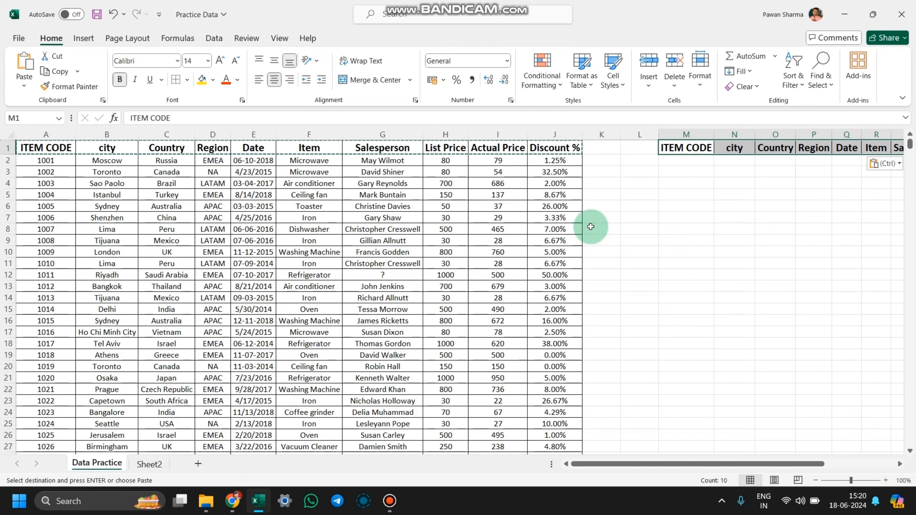
Look across the pasted headers beside the table, from ITEM CODE through the price columns.
click(706, 163)
key(Right)
key(Right)
key(Right)
key(Right)
key(Right)
key(Right)
key(Right)
key(Right)
key(Right)
key(Right)
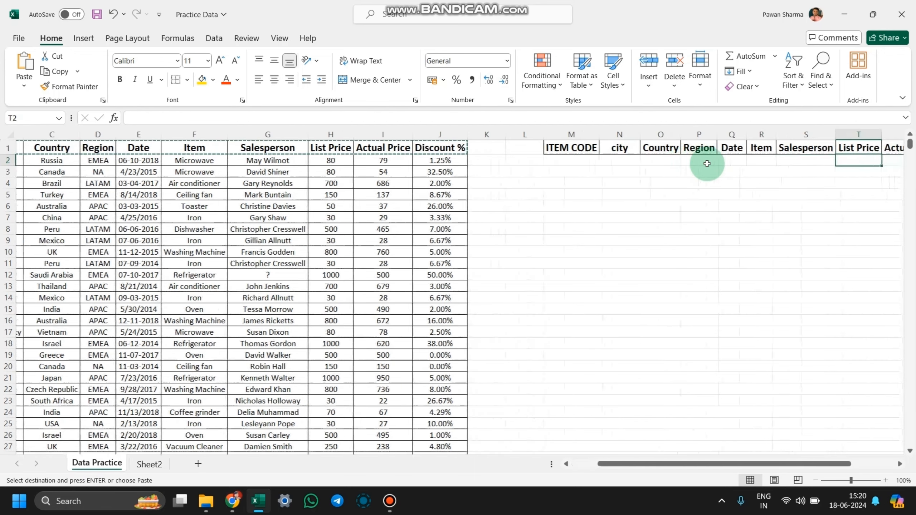
key(Home)
key(Down)
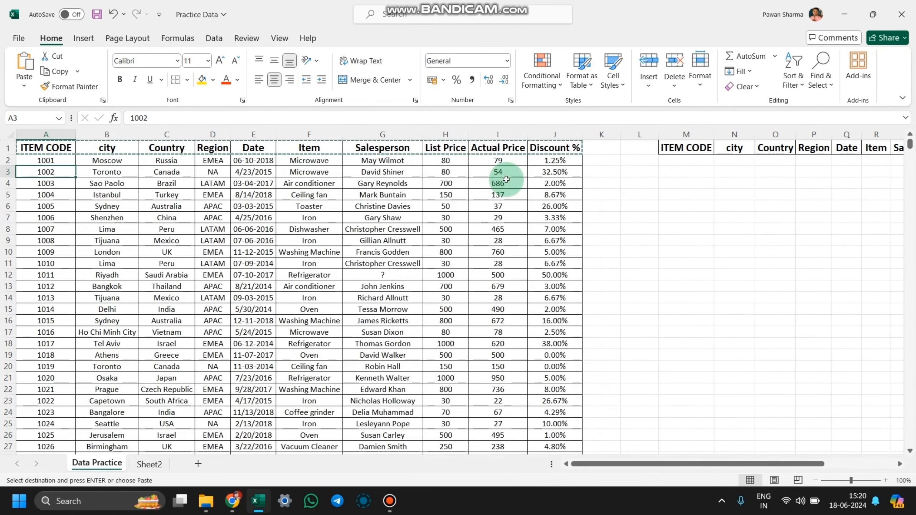
click(695, 162)
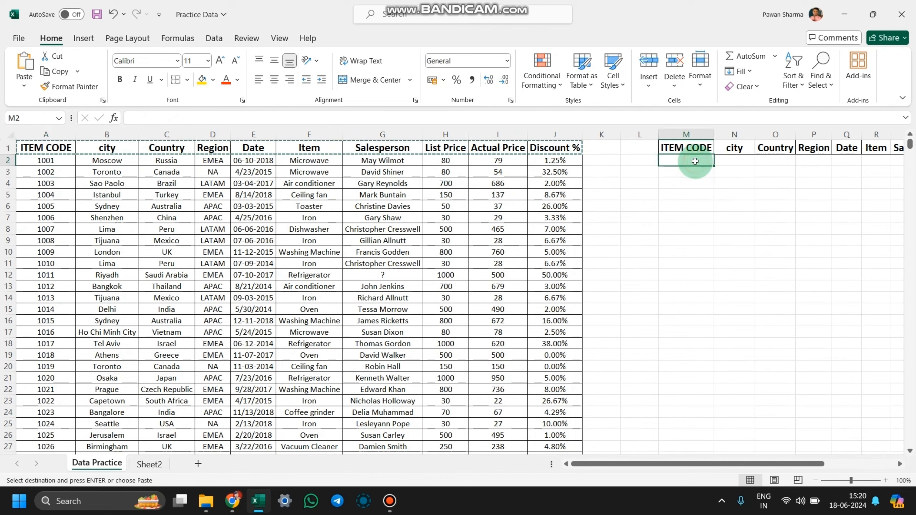
click(723, 165)
click(38, 167)
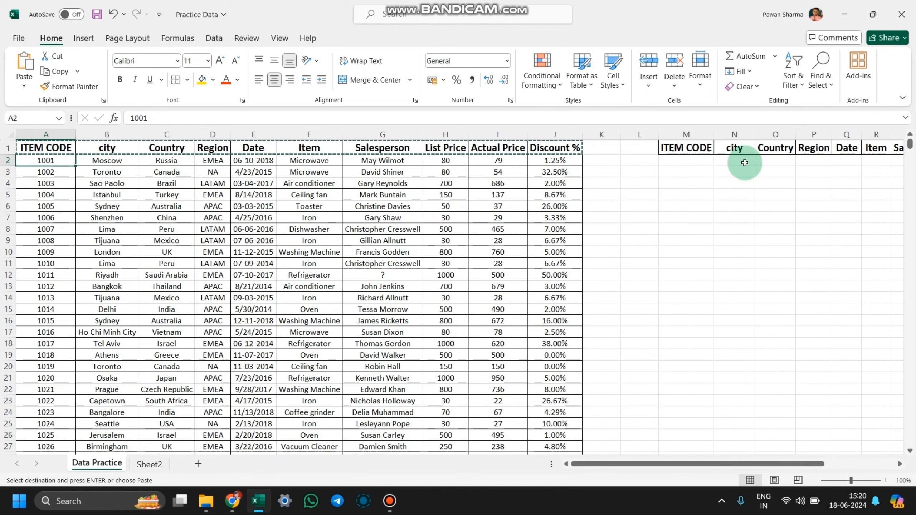
click(723, 161)
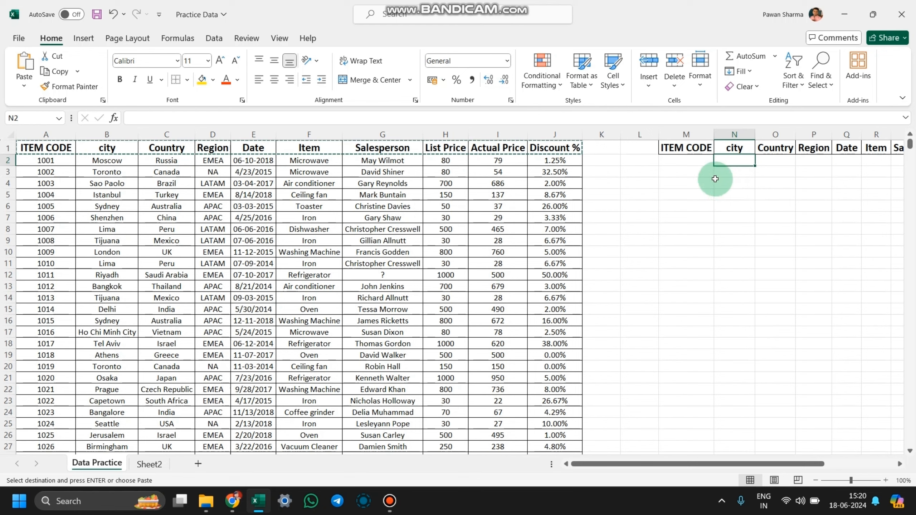
click(695, 161)
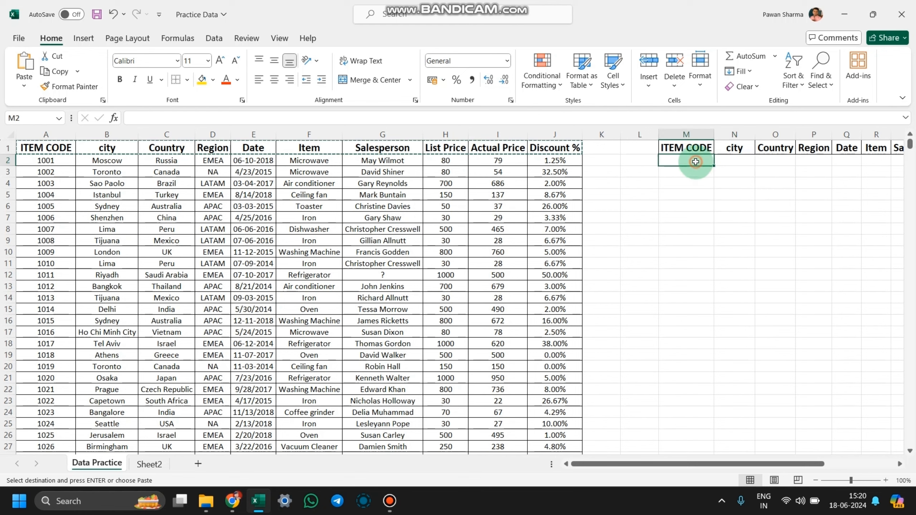
click(737, 160)
click(692, 161)
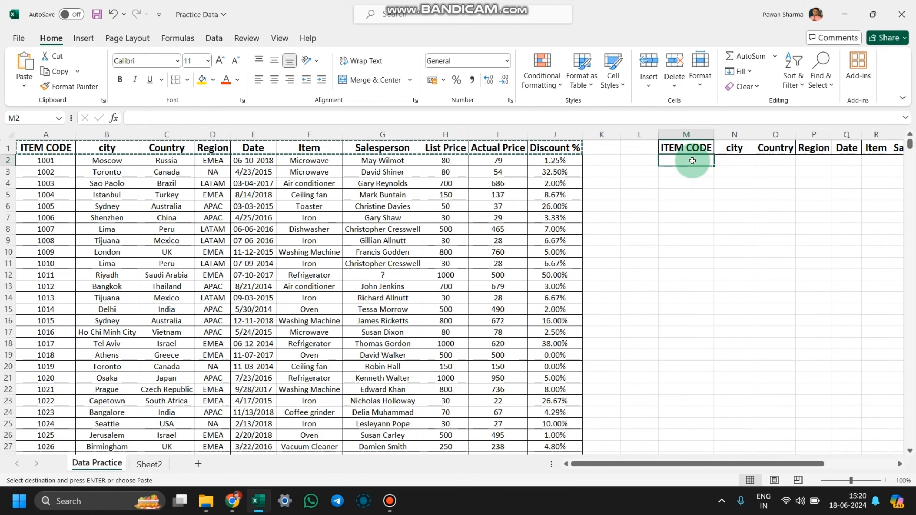
Enter the exact-match formula =VLOOKUP(M2,A:J,2,FALSE) in N2 under the city header.
click(730, 163)
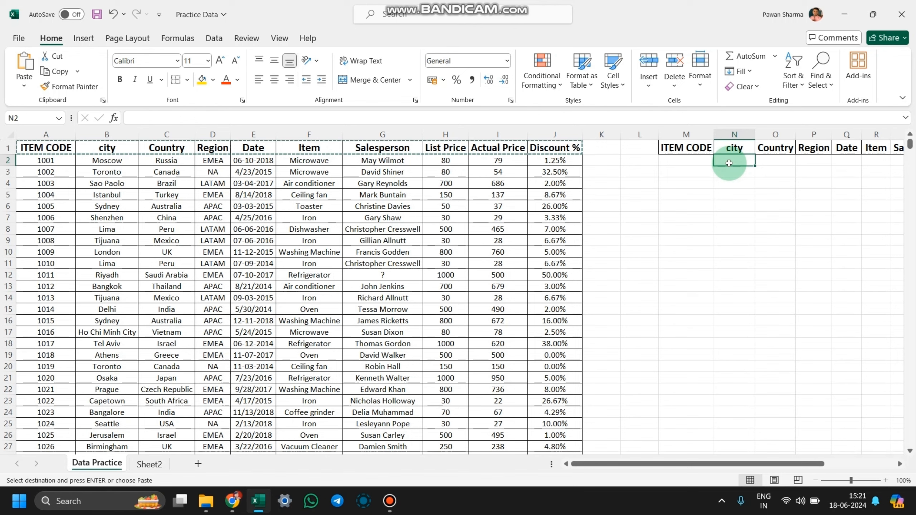
text(=)
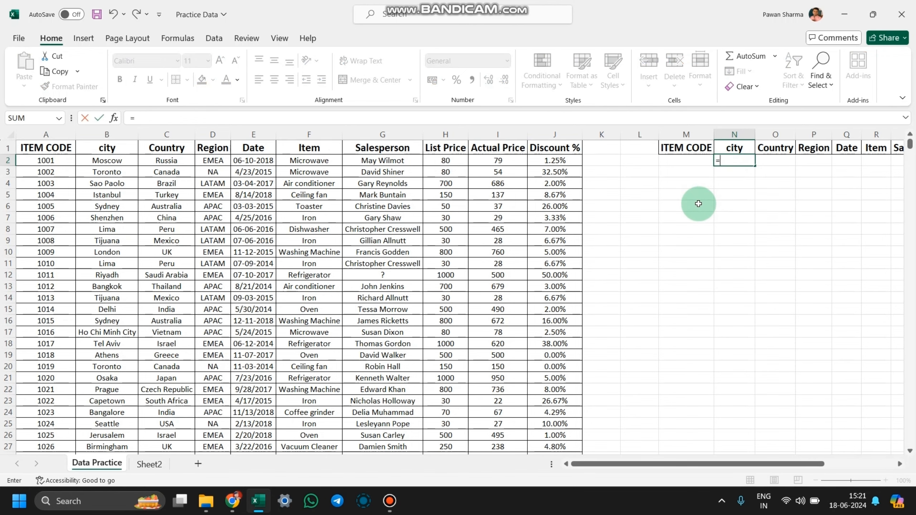
text(vl)
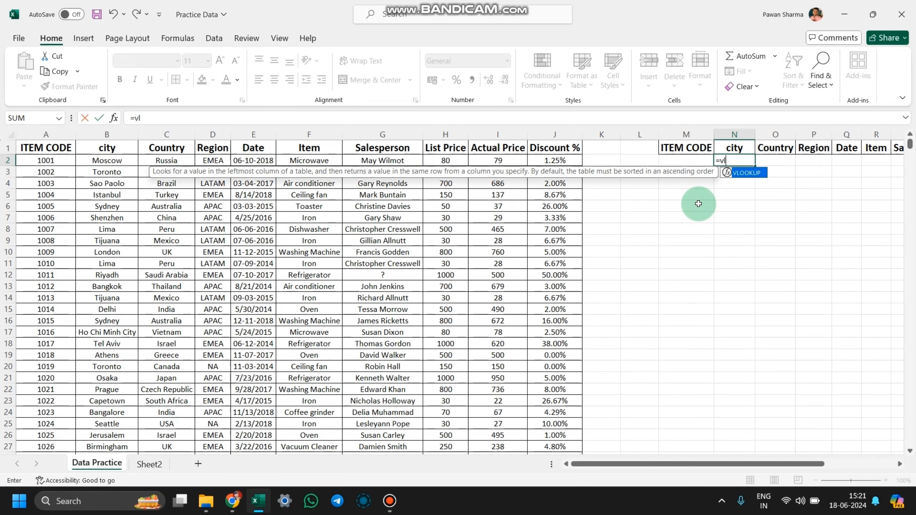
key(Tab)
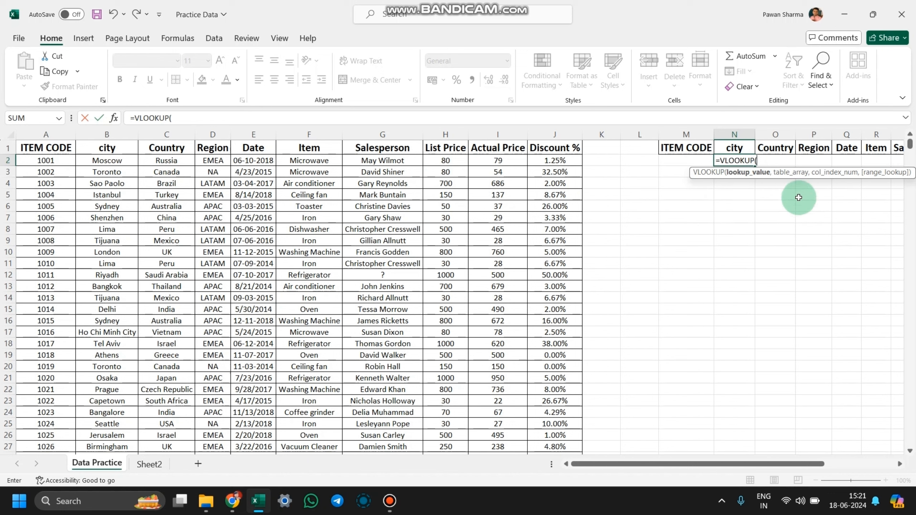
click(671, 160)
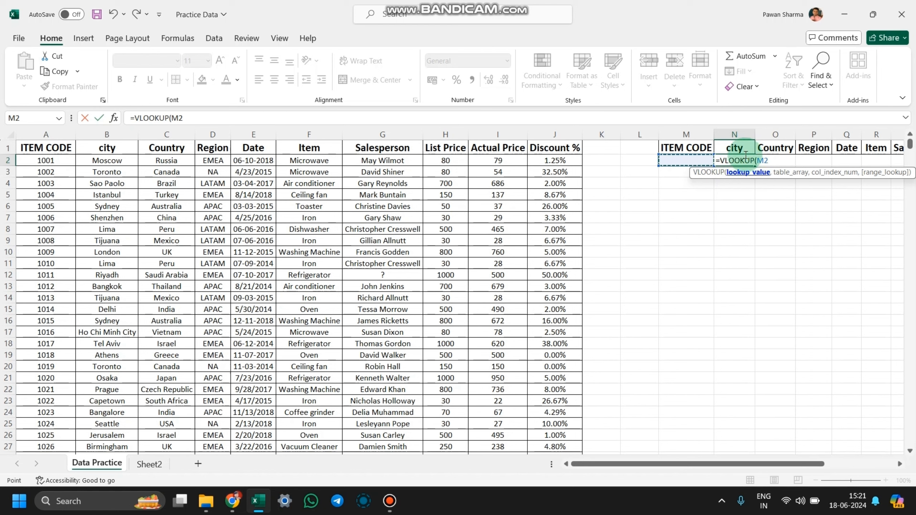
text(,)
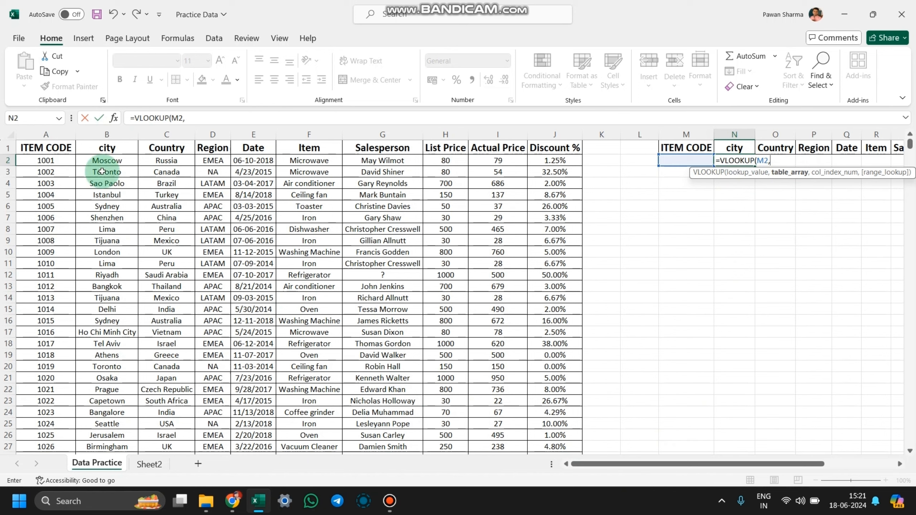
drag(54, 132, 541, 150)
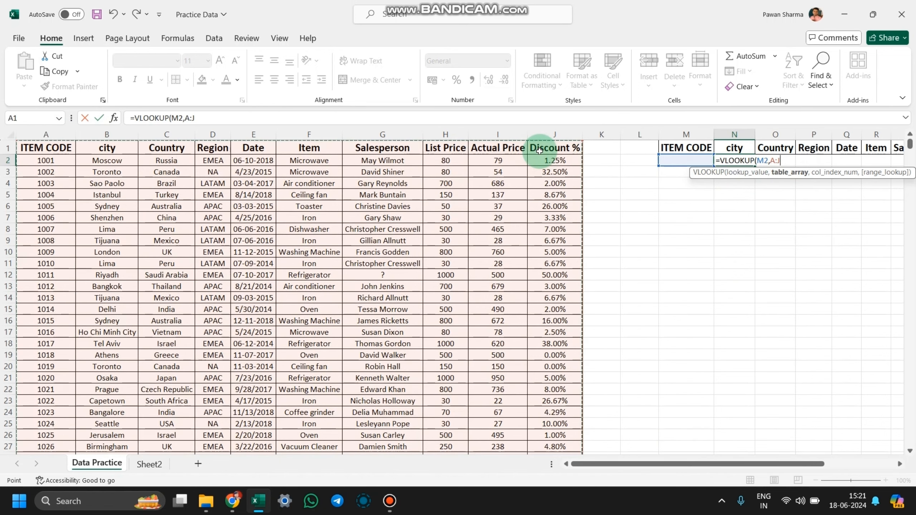
text(,2)
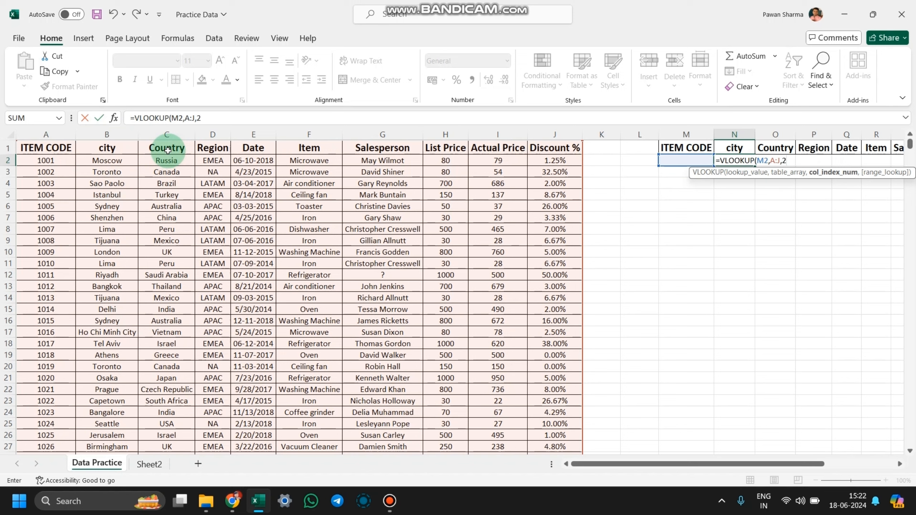
text(,)
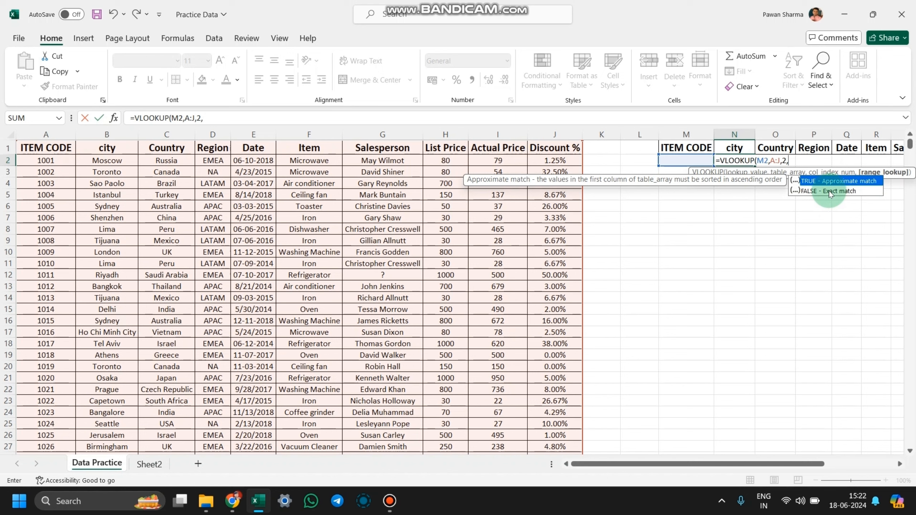
double_click(814, 190)
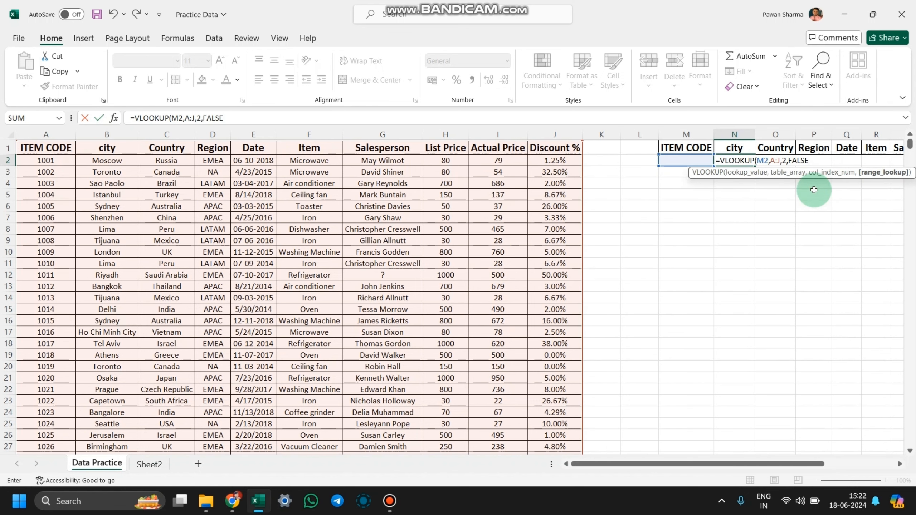
text())
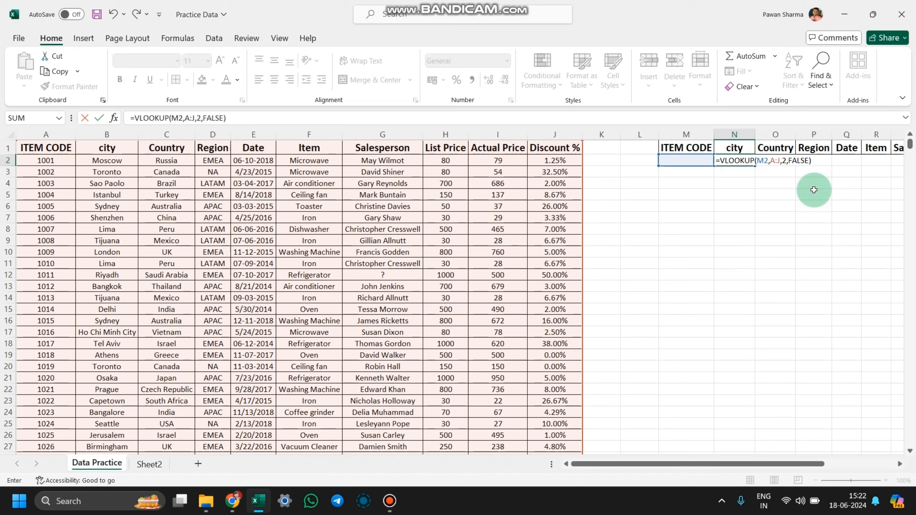
key(Return)
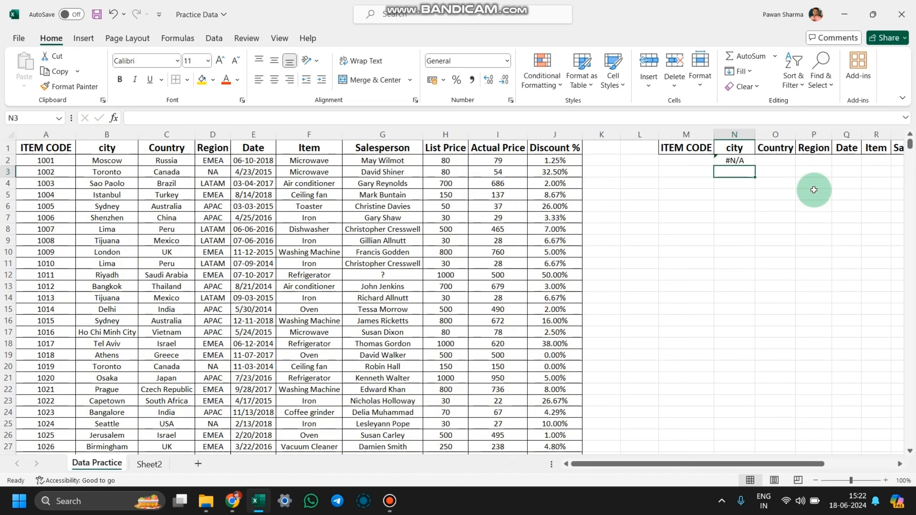
Fill the city lookup formula from N2 down to N19 and enter item code 1003 in M4.
click(747, 161)
drag(754, 165, 761, 357)
click(679, 180)
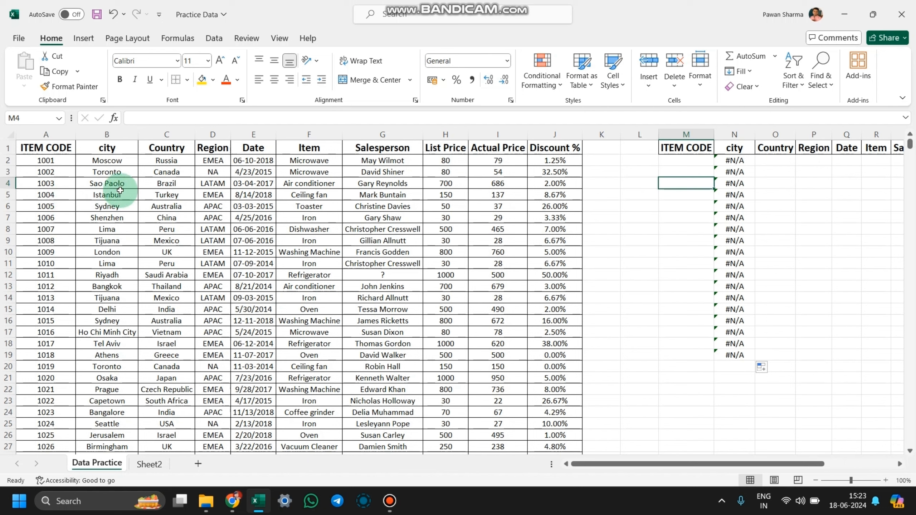
text(1003)
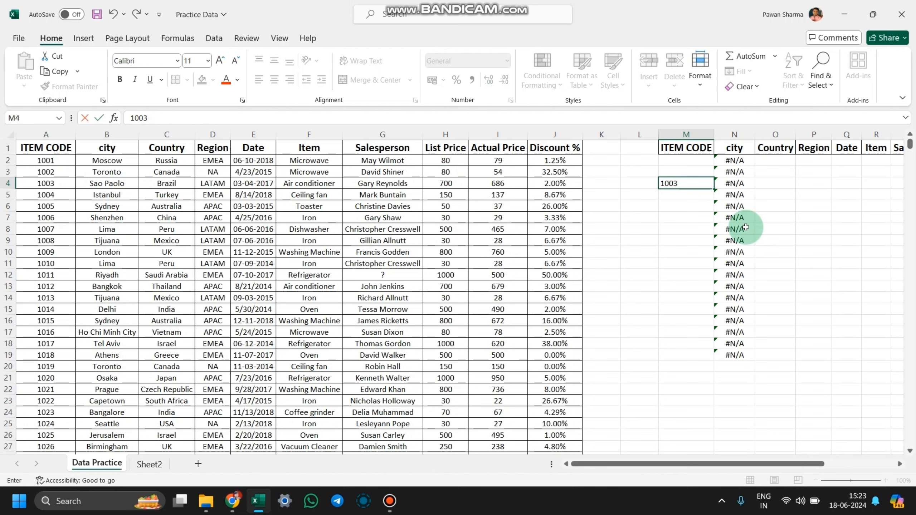
key(Return)
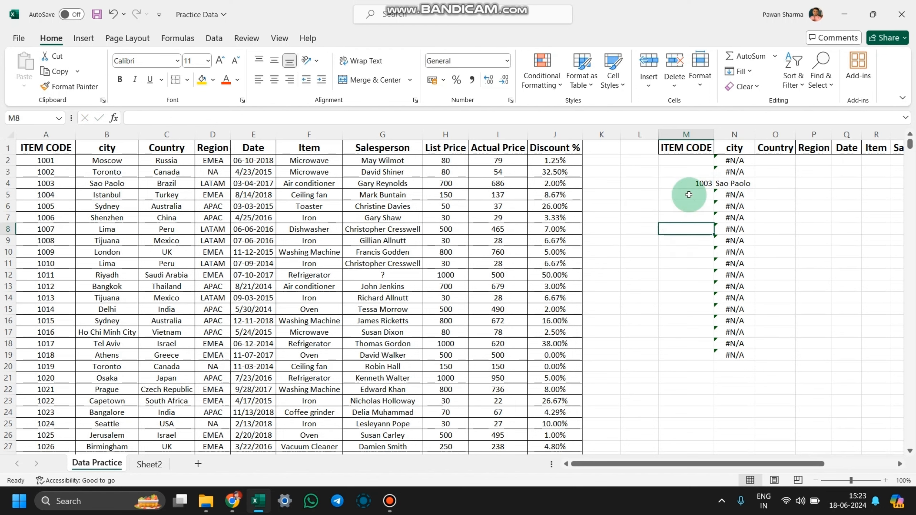
Test the city lookup by entering item code 1001 in M5 and the code from the table's last row, 3339, in M9.
text(1001)
key(Return)
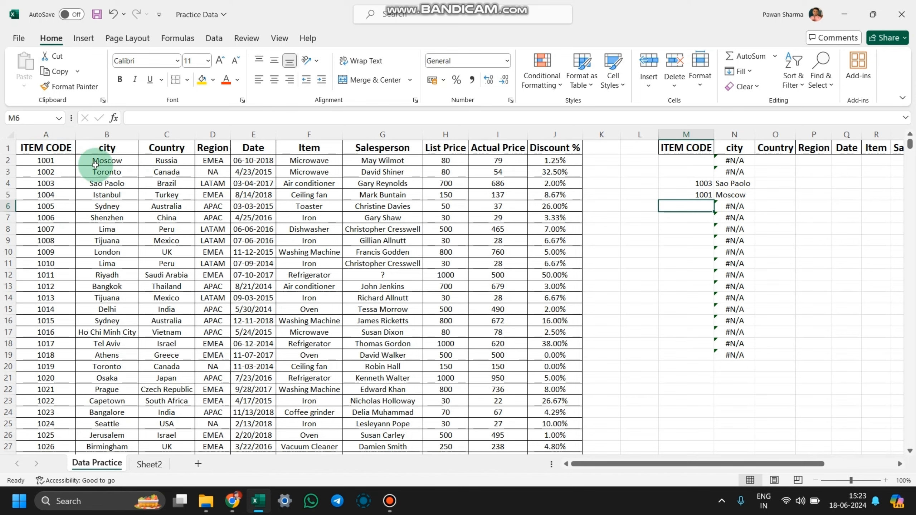
click(70, 239)
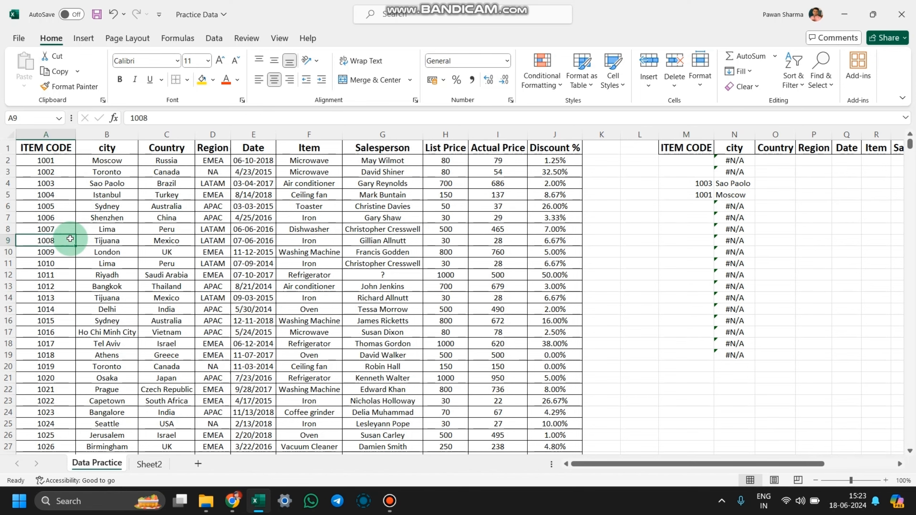
key(ctrl+Down)
scroll(31, 274, down, 1)
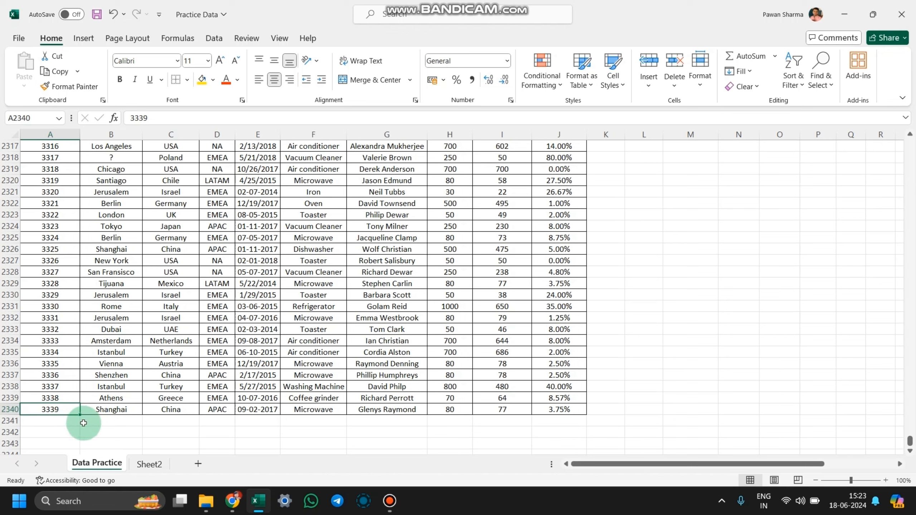
click(652, 399)
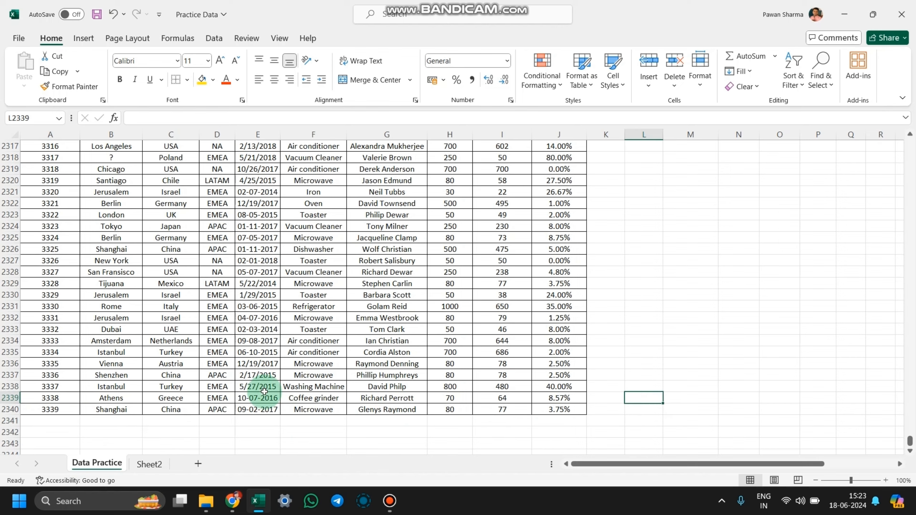
click(732, 344)
key(ctrl+Up)
scroll(732, 346, up, 6)
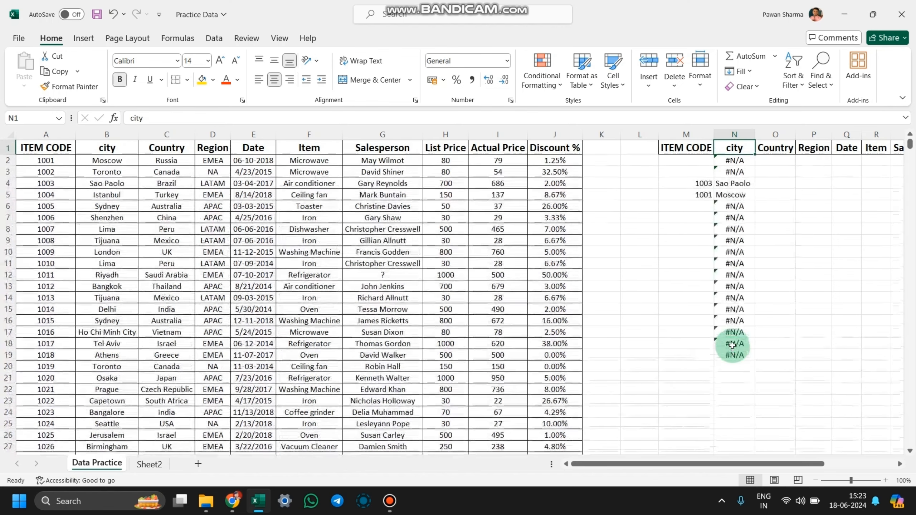
click(700, 243)
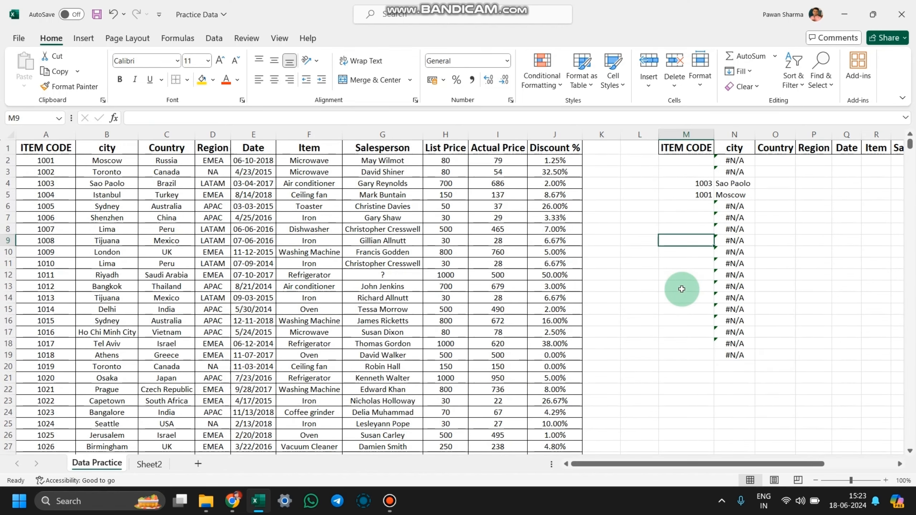
text(3339)
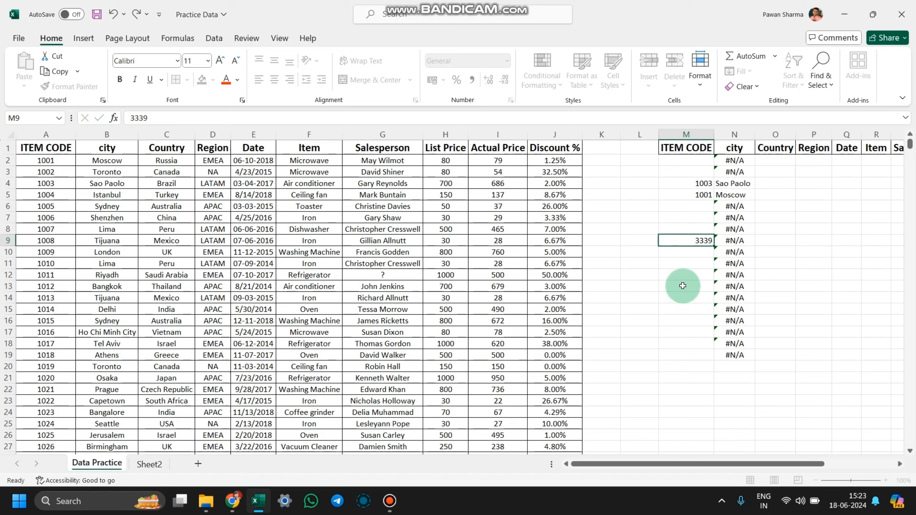
key(Return)
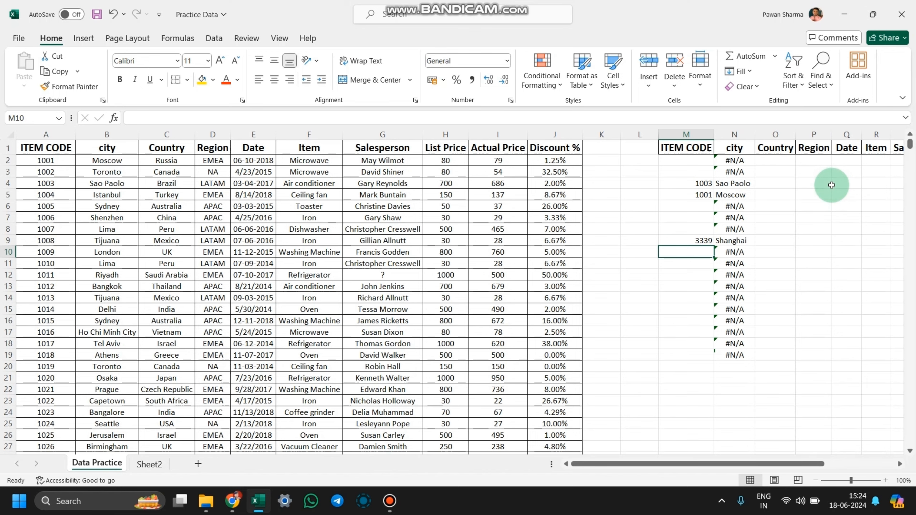
Look across the lookup table's headers through to the Discount % column.
key(Right)
key(Right)
key(Right)
key(Right)
key(Right)
key(Right)
key(Right)
key(Right)
key(Right)
key(Right)
key(Right)
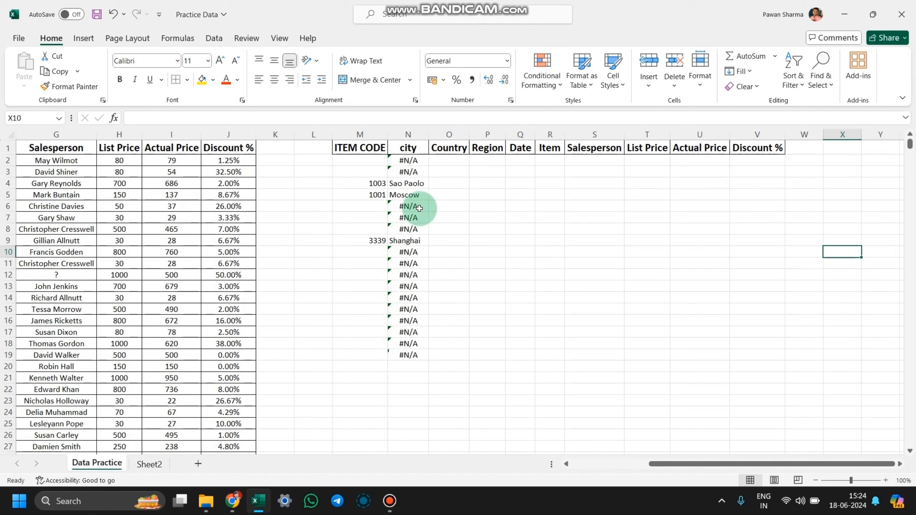
Clear the test item codes and city formulas from M2:N19, keeping the header row.
click(348, 164)
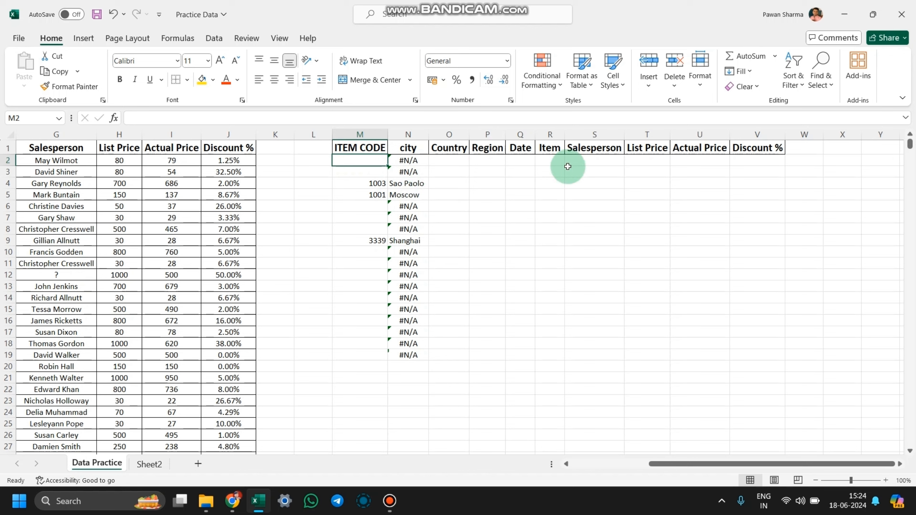
drag(421, 163, 409, 321)
drag(352, 176, 434, 381)
key(Delete)
drag(359, 162, 411, 163)
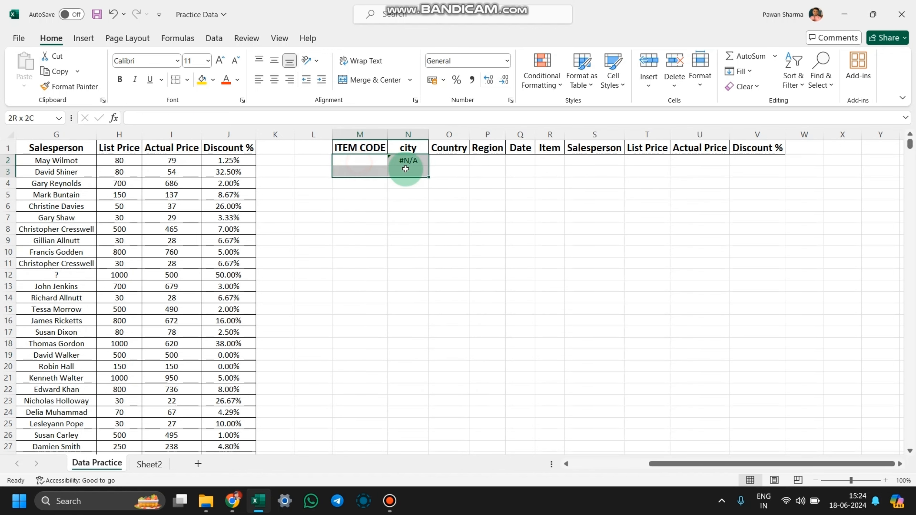
key(Delete)
click(440, 205)
click(414, 165)
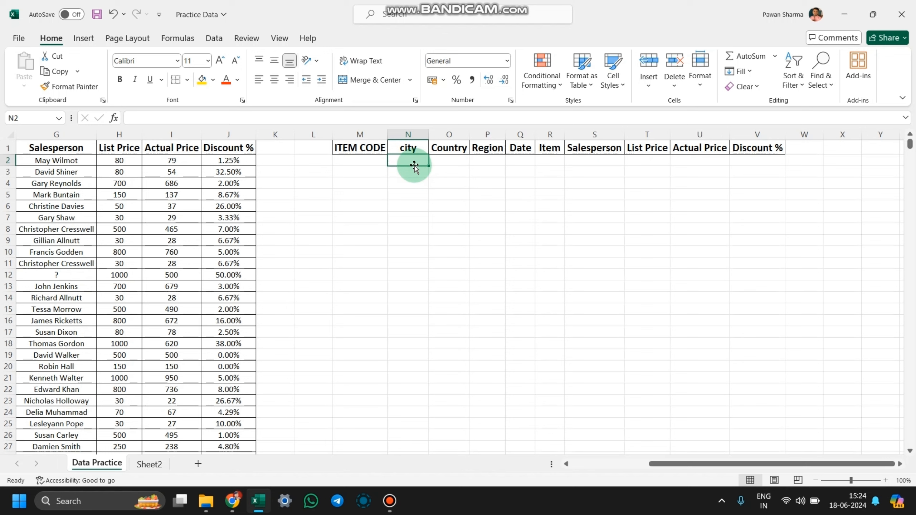
click(355, 160)
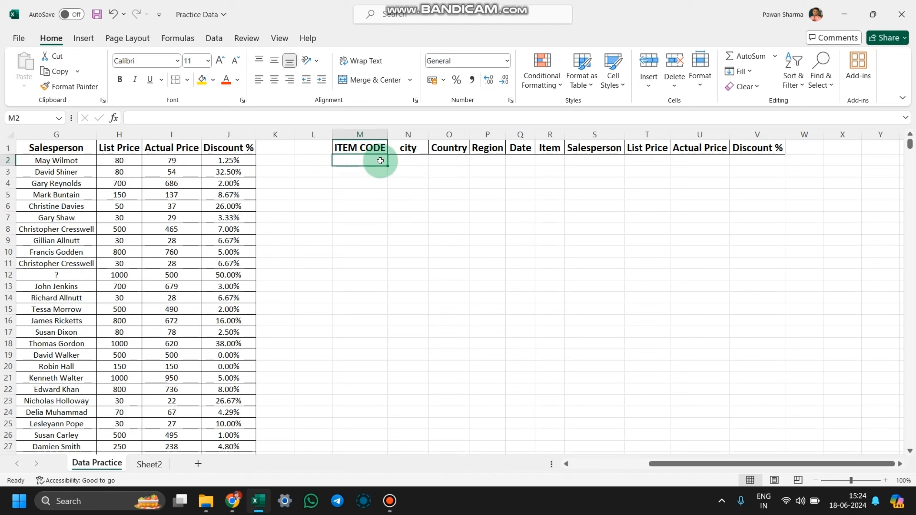
click(395, 161)
click(445, 160)
click(479, 169)
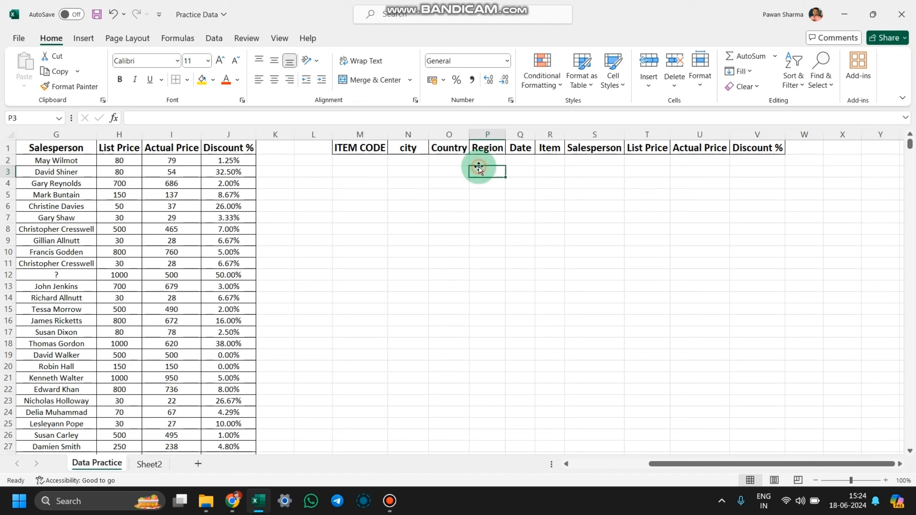
For the range N2:V2, start a VLOOKUP formula with M2 as the lookup value and columns A:J as the table array.
drag(419, 164, 659, 175)
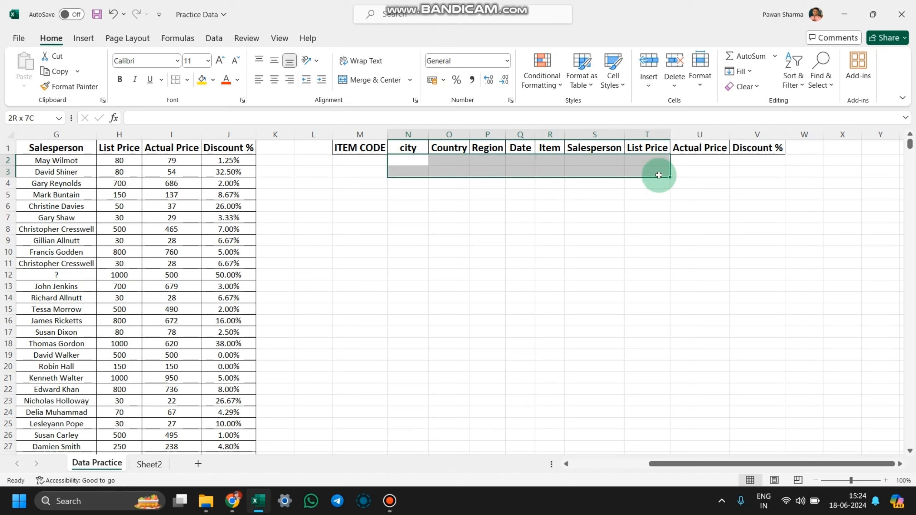
drag(659, 175, 700, 174)
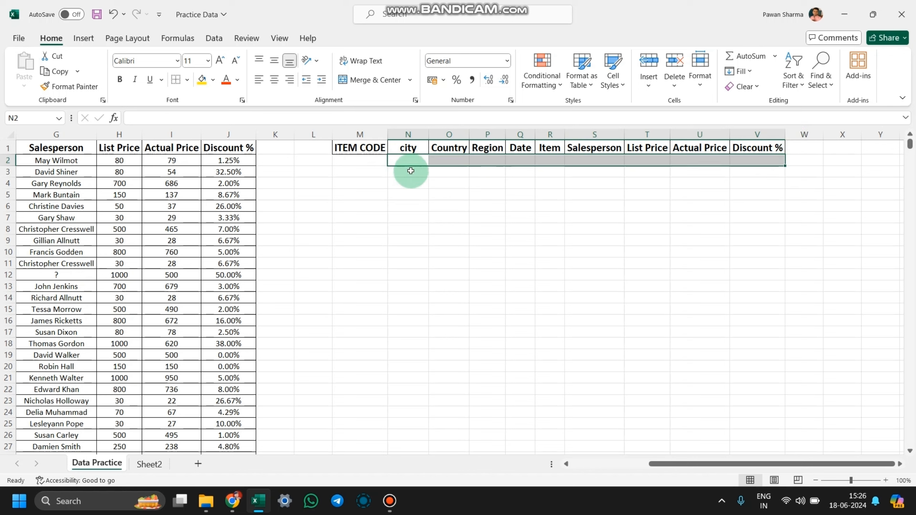
text(=)
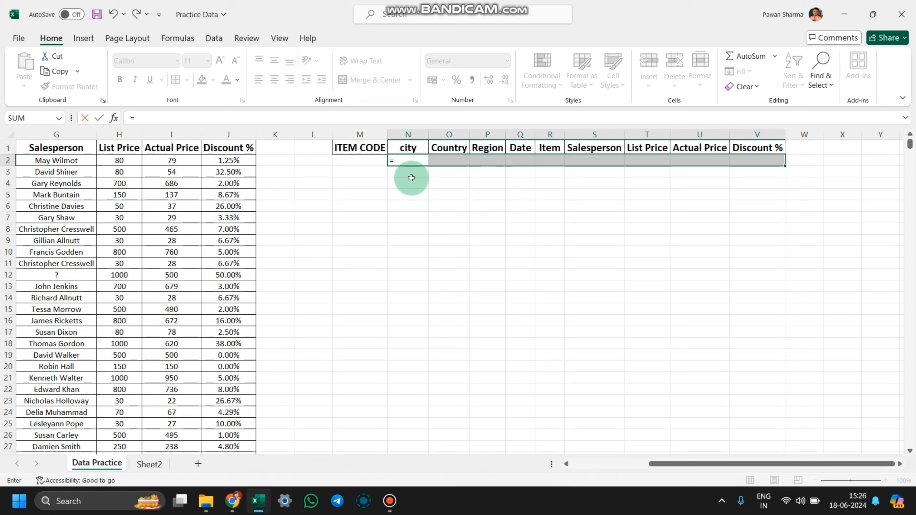
text(vl)
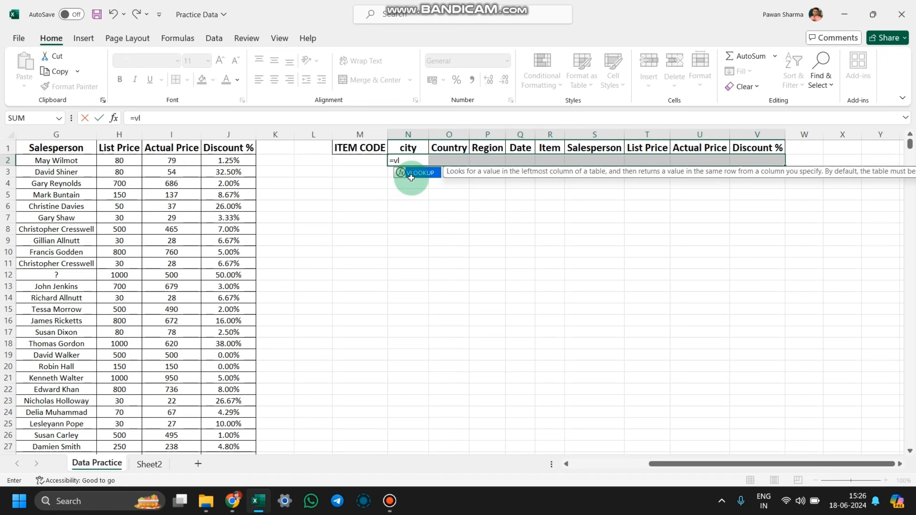
double_click(411, 177)
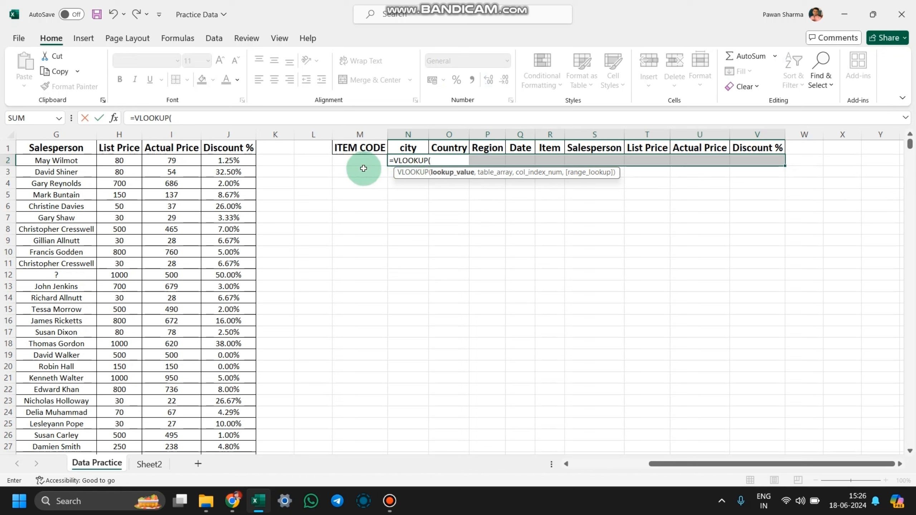
click(350, 162)
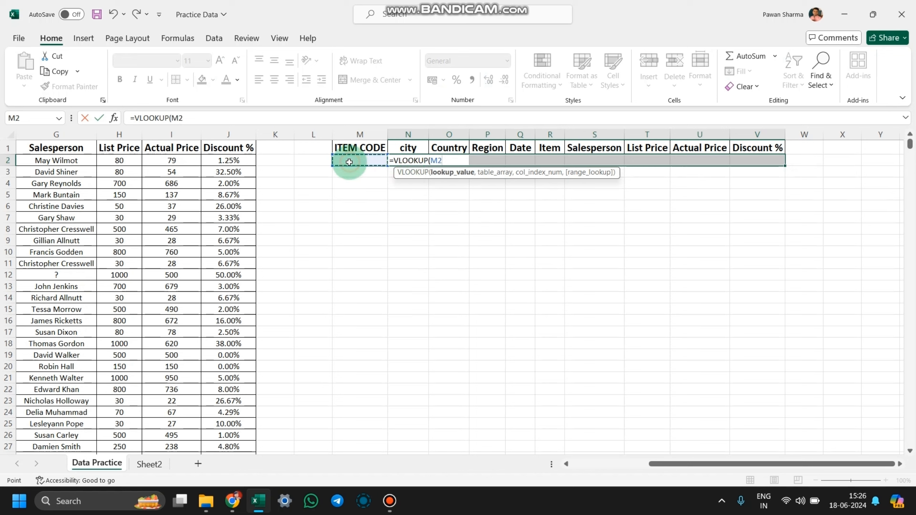
text(,)
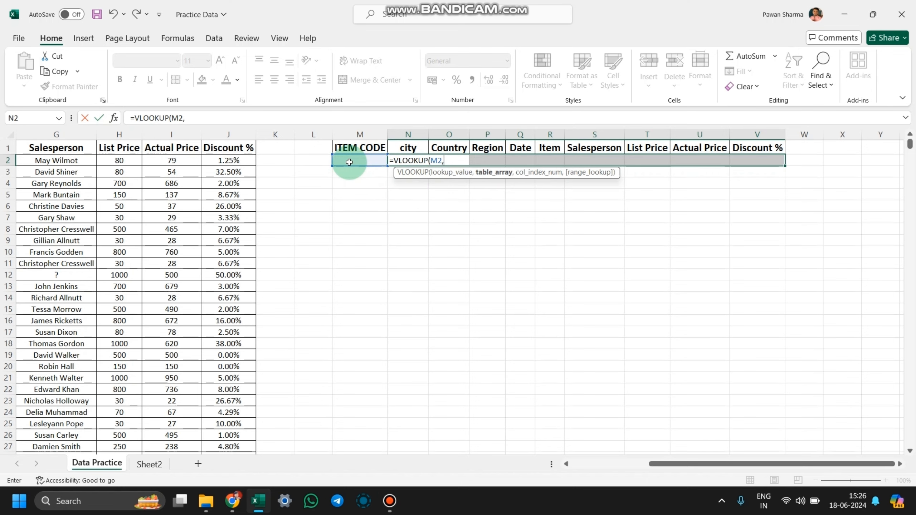
drag(655, 463, 558, 463)
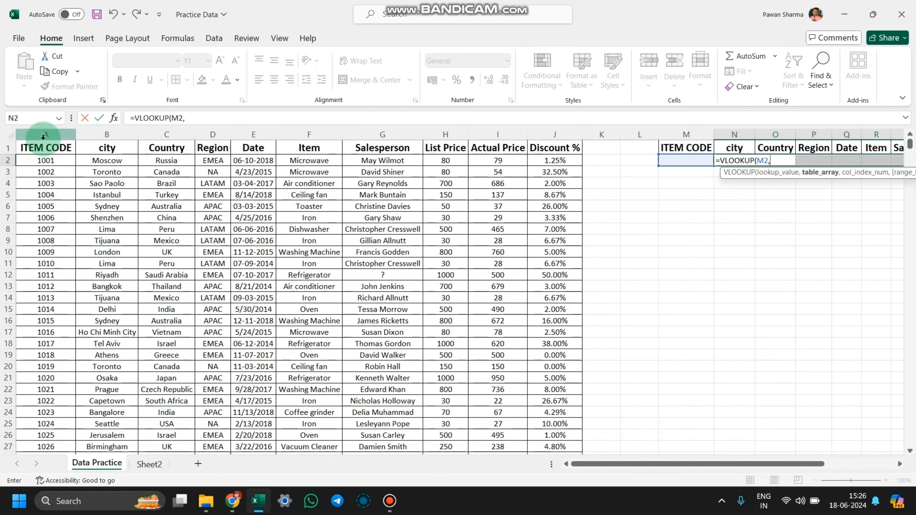
drag(43, 136, 554, 145)
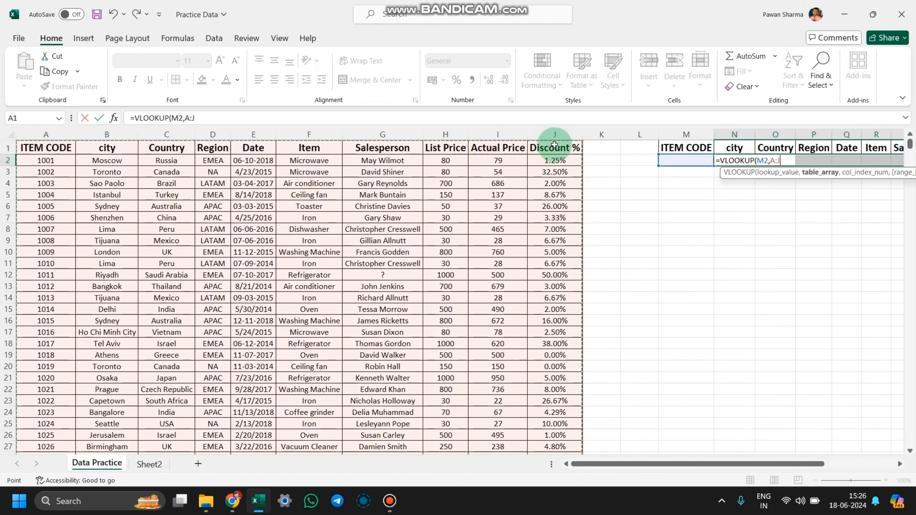
Complete the VLOOKUP with column indexes {2,3,4,5,6,7,8,9,10} and FALSE for exact match, and enter it as an array formula across N2:V2.
text(,{)
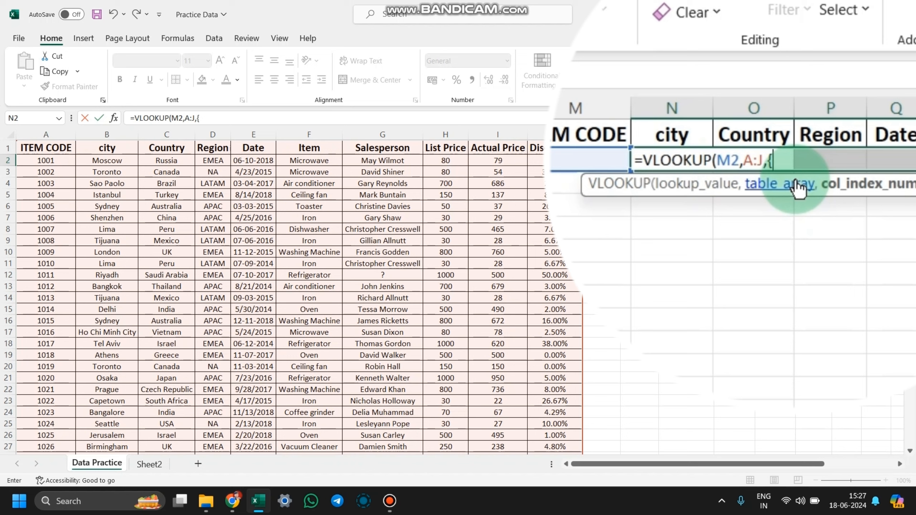
text(2,)
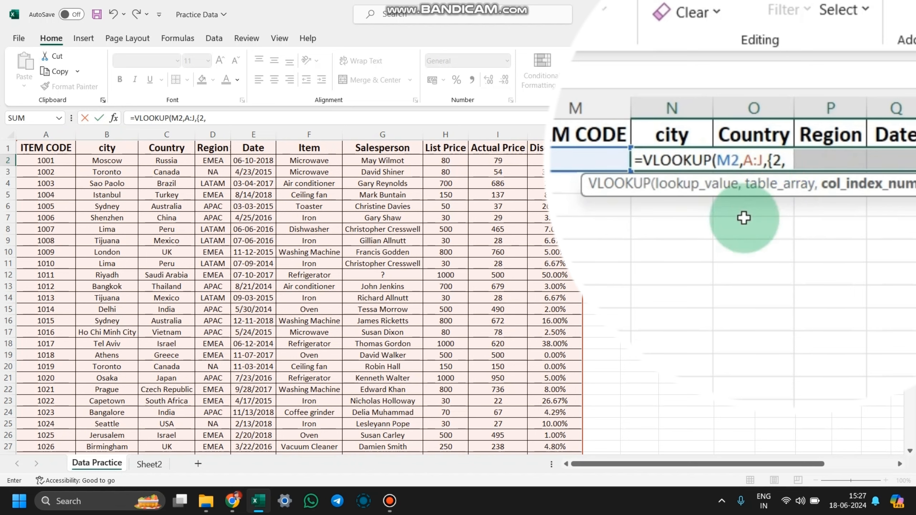
text(3,4,)
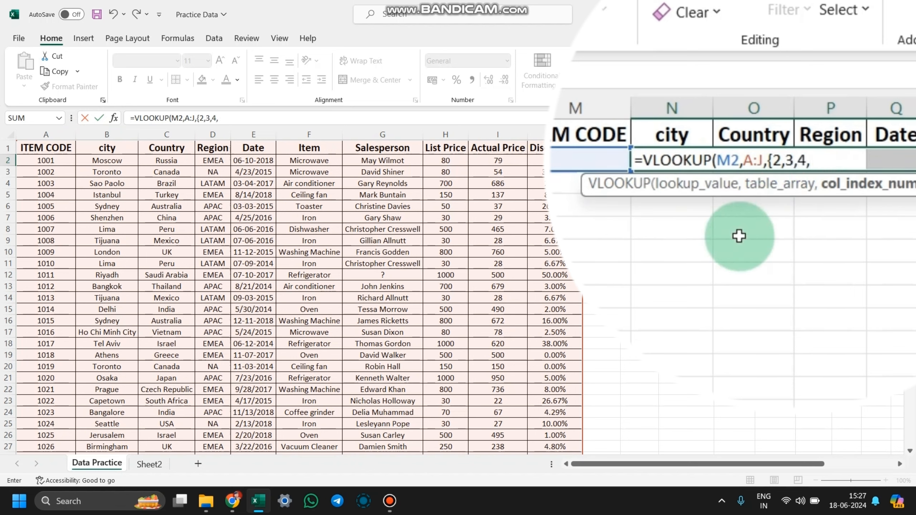
text(5,6,7,8,9,10)
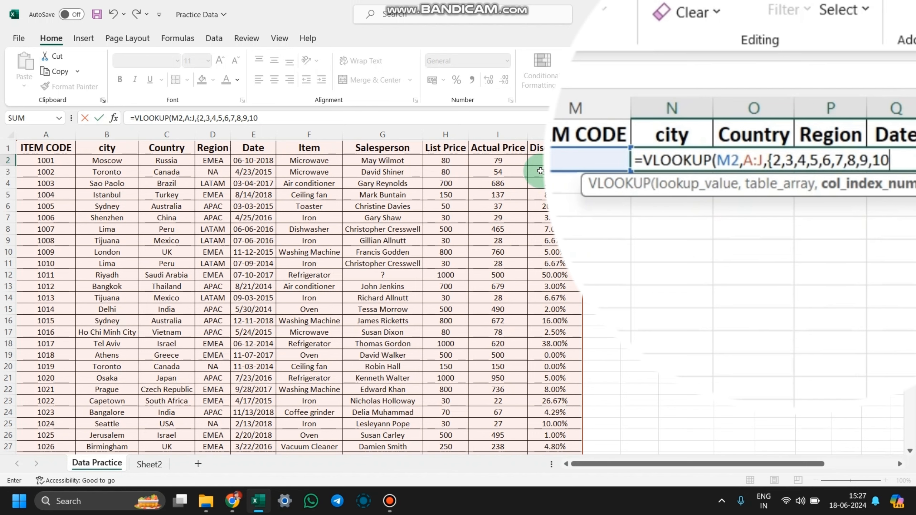
text(},)
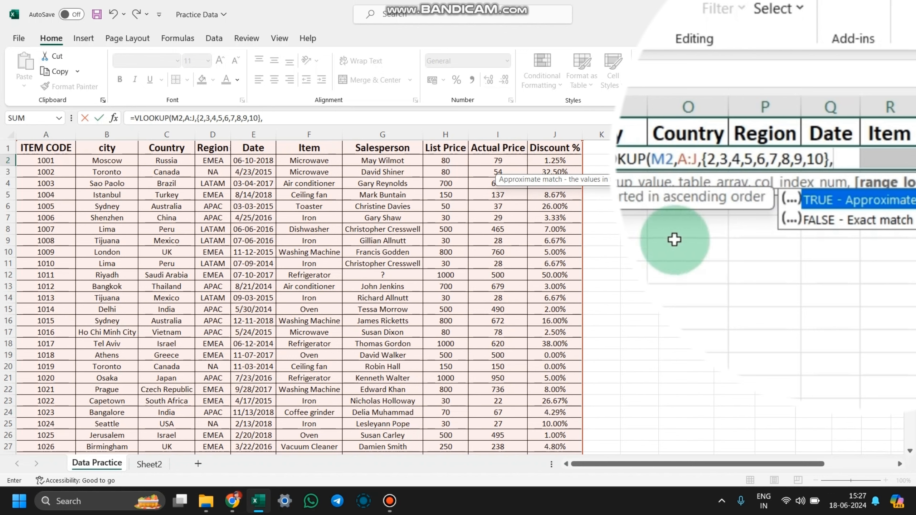
double_click(810, 229)
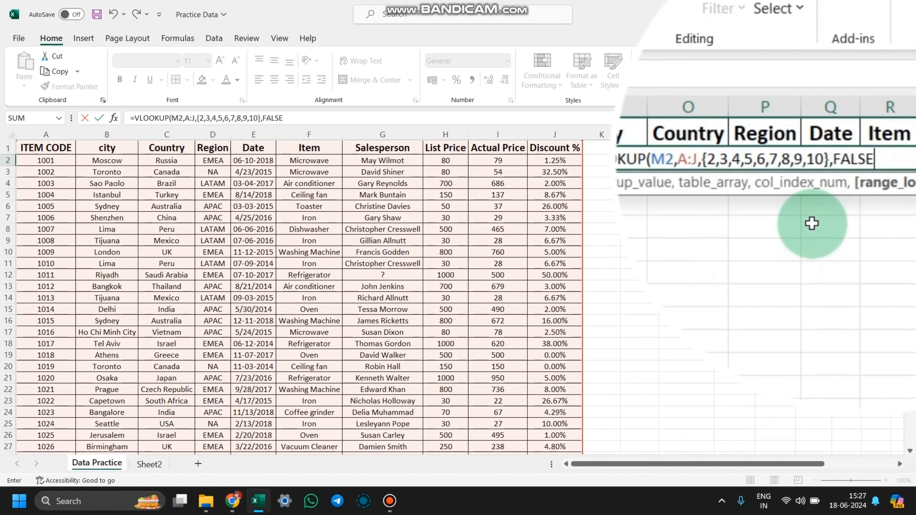
text())
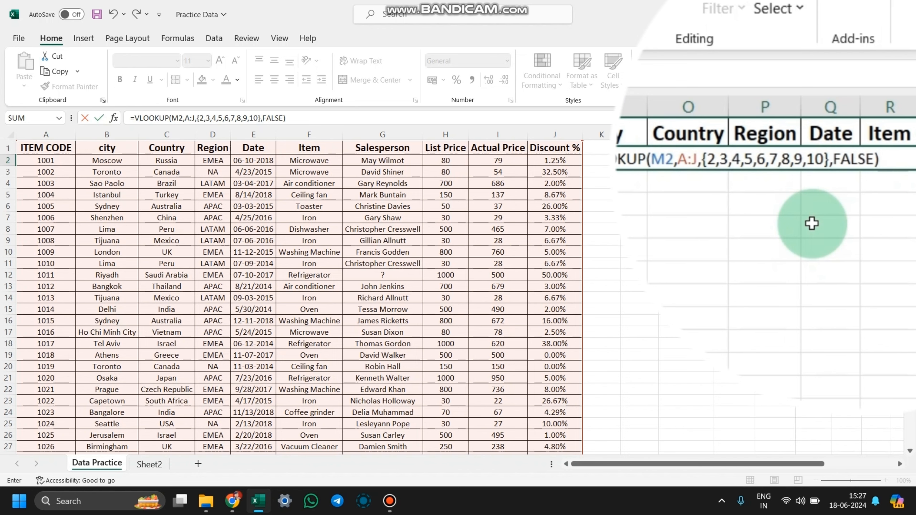
key(ctrl+shift+Return)
click(775, 183)
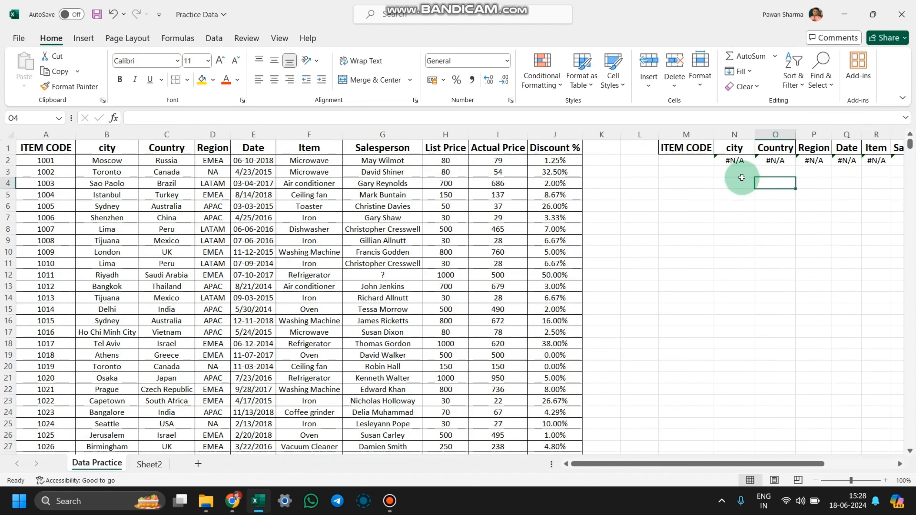
Enter item code 1001 in M2 under the ITEM CODE header.
click(684, 163)
text(1001)
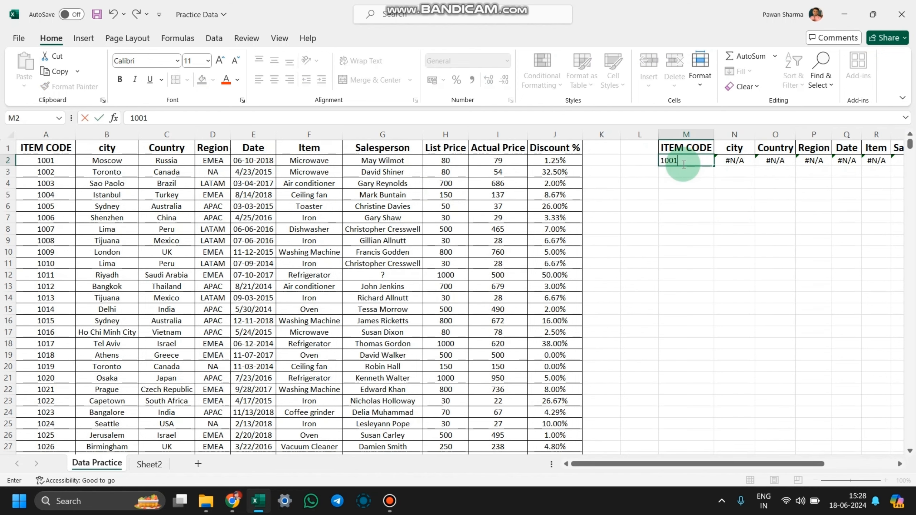
key(Return)
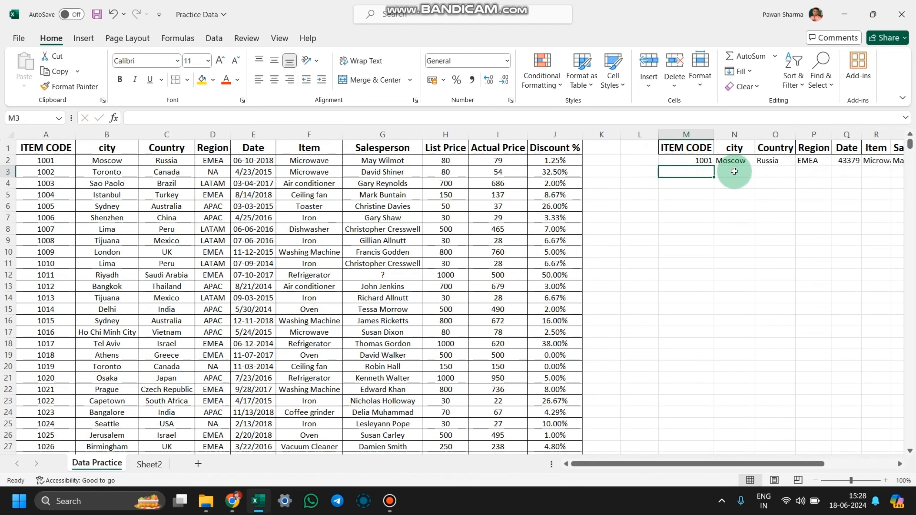
Examine the details returned in row 2, from the city through the Discount % column.
key(Right)
key(Right)
key(Right)
key(Right)
key(Right)
key(Right)
key(Right)
key(Right)
key(Right)
key(Right)
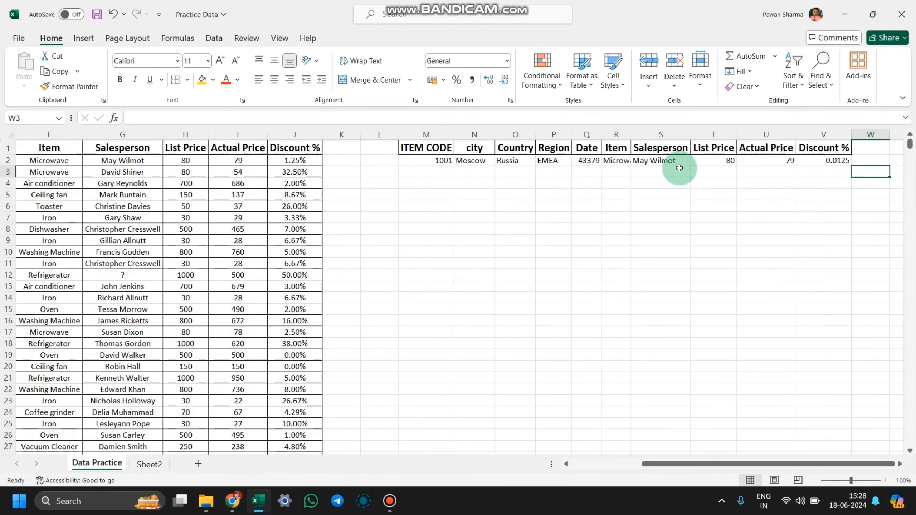
Fill the array lookup formula in N2:V2 down to row 26.
click(492, 164)
drag(511, 164, 815, 386)
scroll(585, 297, up, 2)
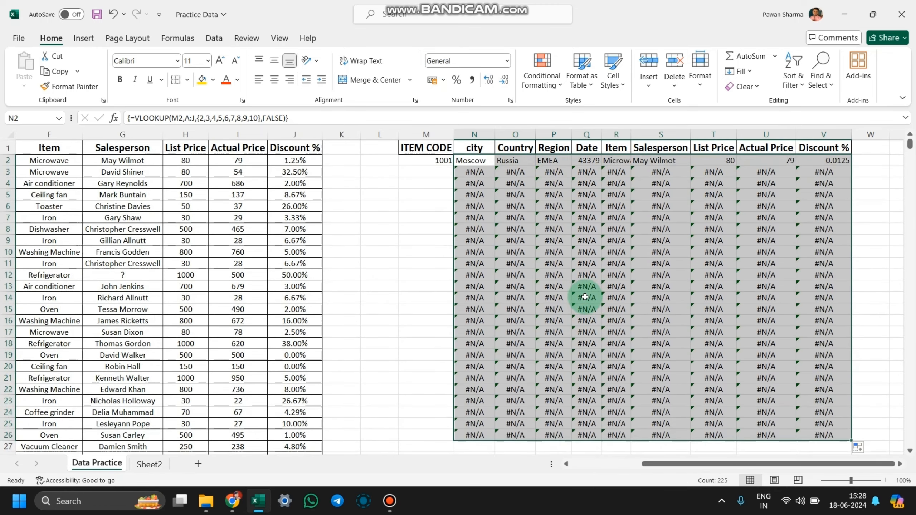
Examine the last record at the end of the sales data for an item code to test.
click(436, 198)
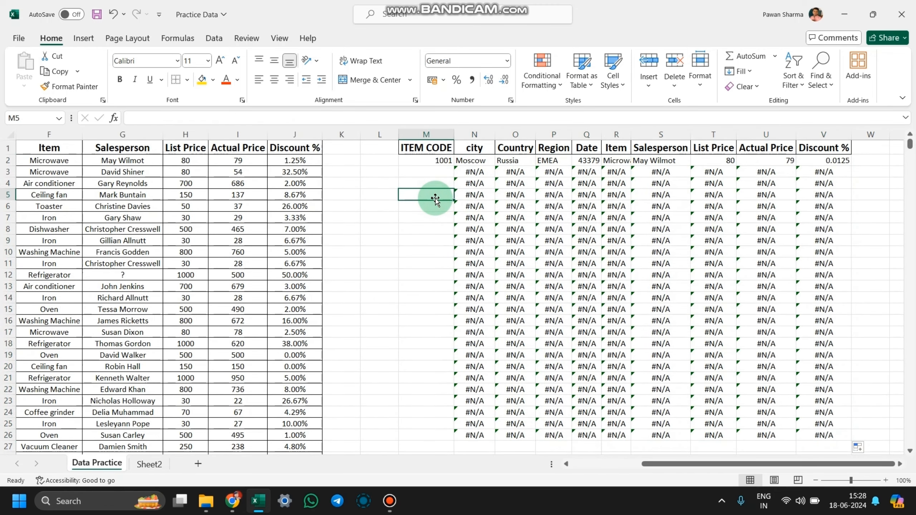
key(Left)
key(Left)
key(Left)
key(Left)
key(Left)
key(Left)
key(Left)
key(Left)
key(Left)
key(Left)
key(Left)
key(Left)
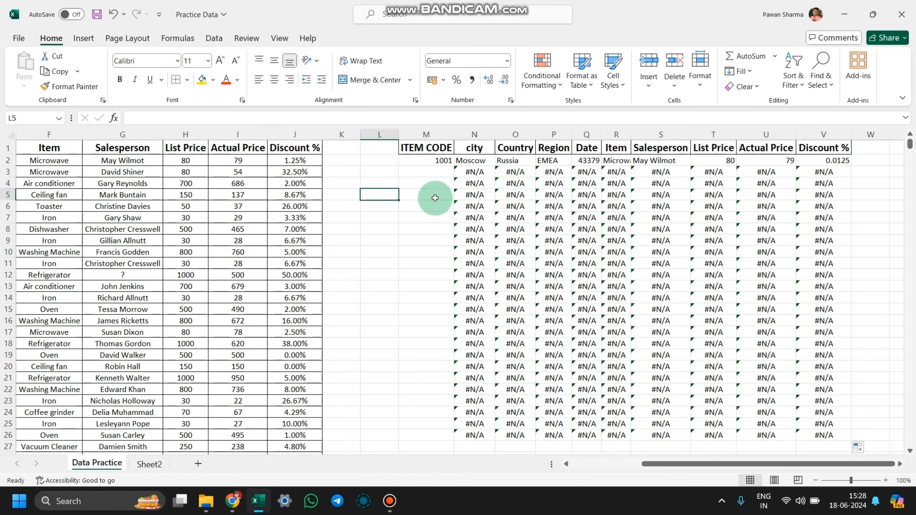
key(ctrl+Down)
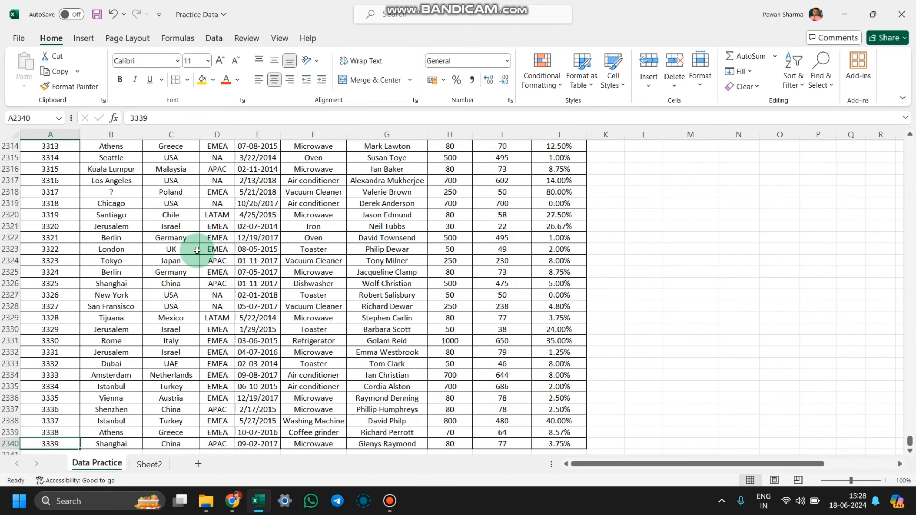
scroll(144, 291, down, 2)
scroll(50, 376, up, 1)
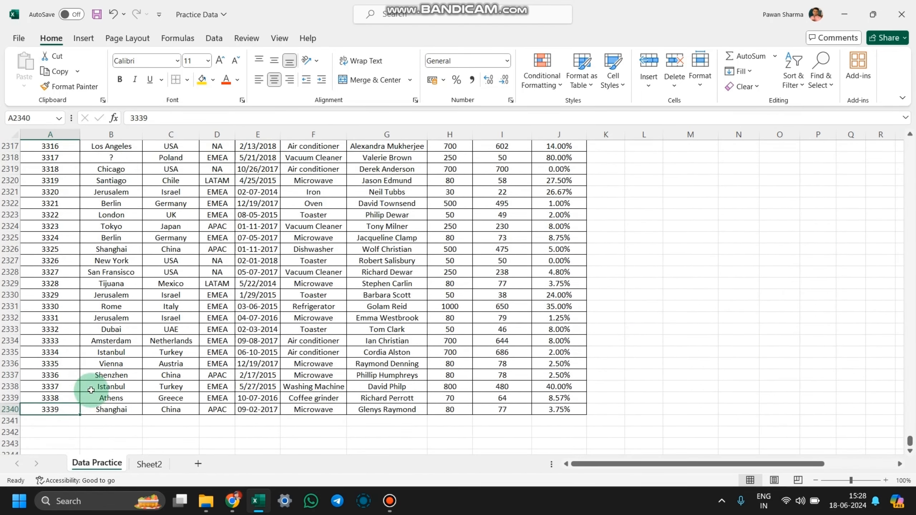
Enter item code 3339 in M8 of the lookup table.
click(595, 368)
key(ctrl+Home)
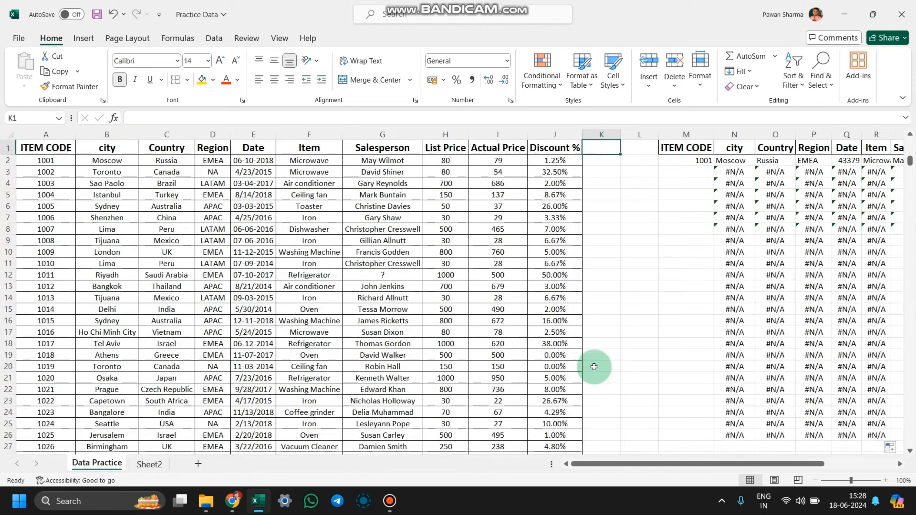
click(701, 230)
text(333)
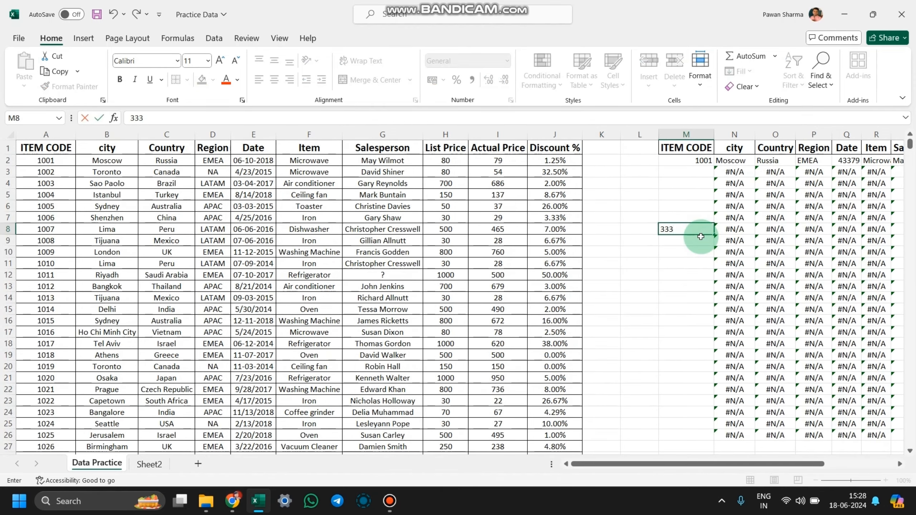
text(9)
key(Return)
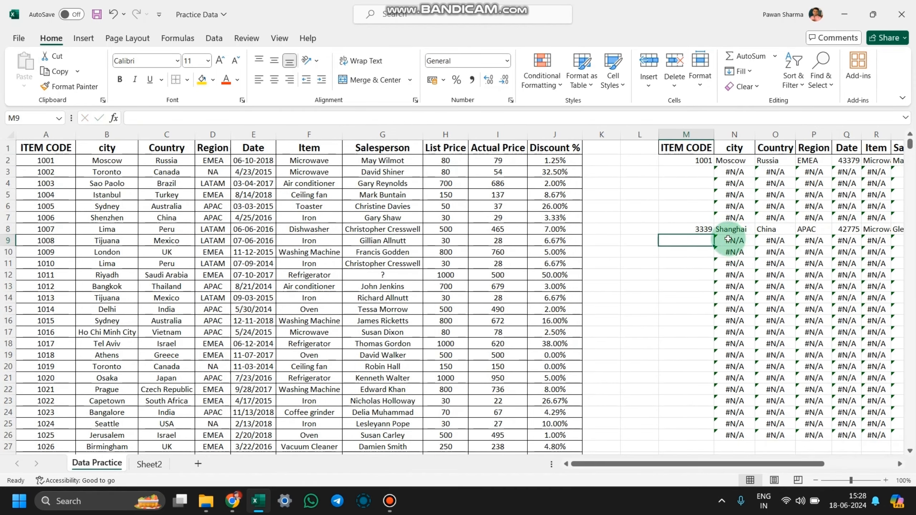
Compare the last record of the sales data with the details returned in row 8 of the lookup table.
click(397, 291)
key(Home)
key(ctrl+Down)
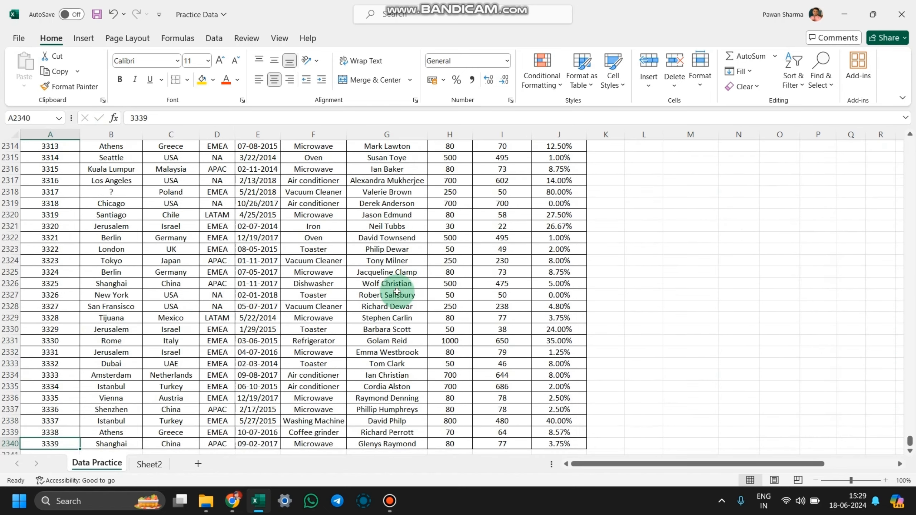
scroll(393, 293, down, 2)
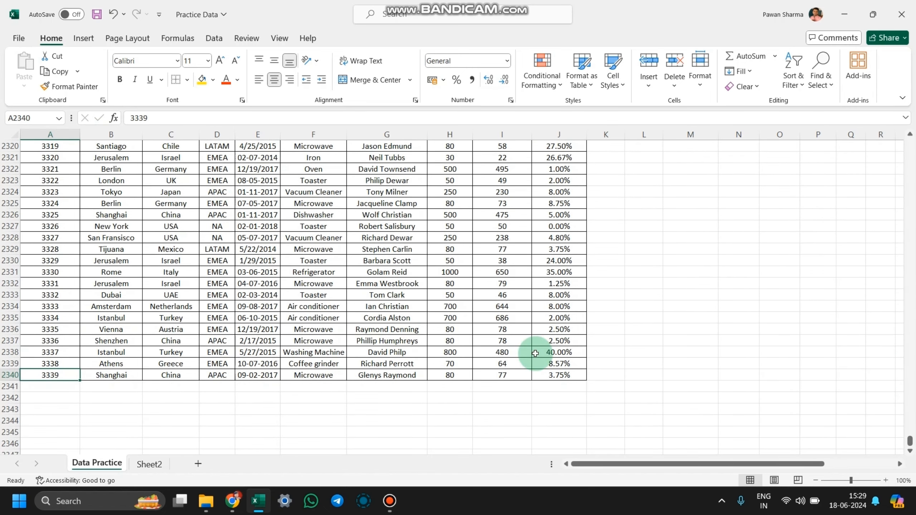
click(717, 315)
click(428, 218)
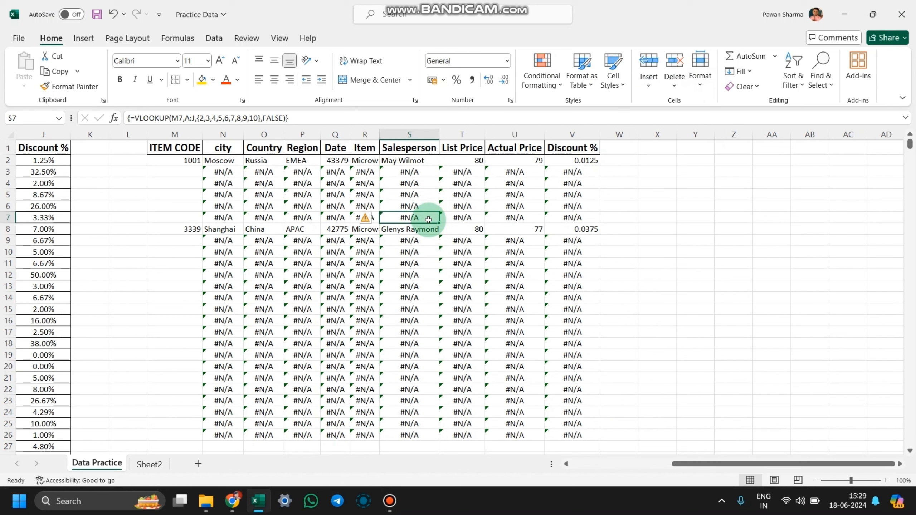